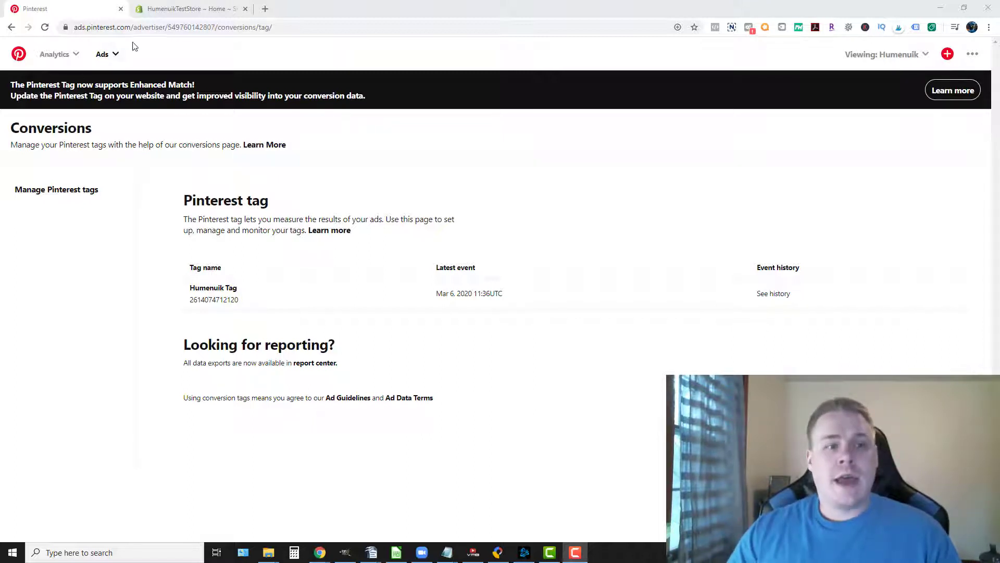
# Open the Pinterest tag's manual install instructions from Ads > Conversions.
pyautogui.click(106, 54)
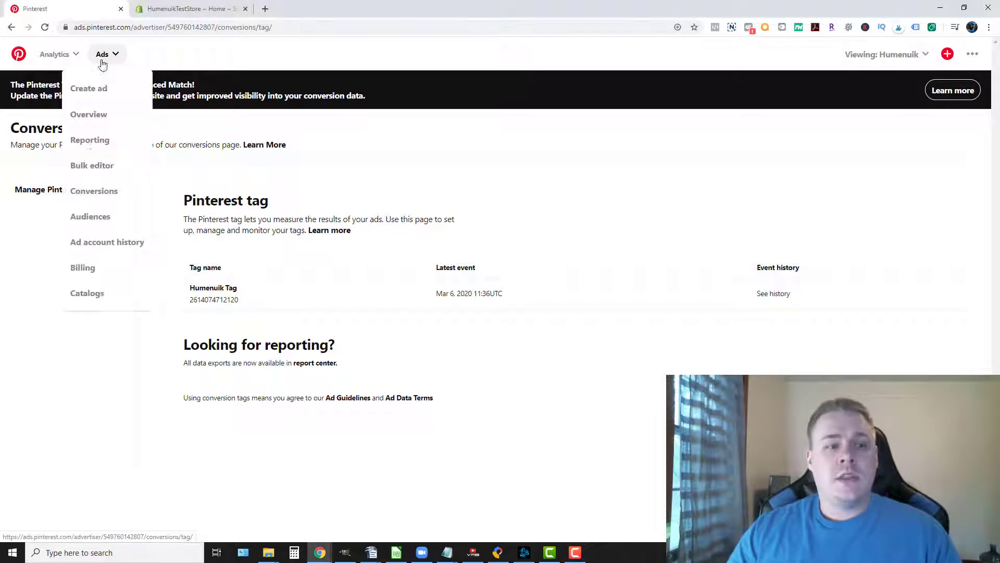
pyautogui.click(95, 192)
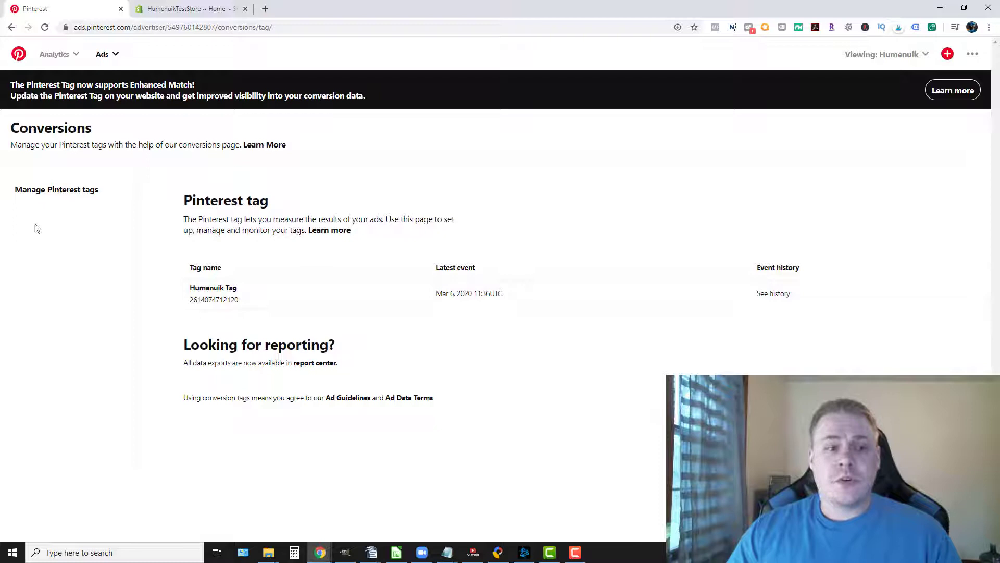
pyautogui.click(27, 196)
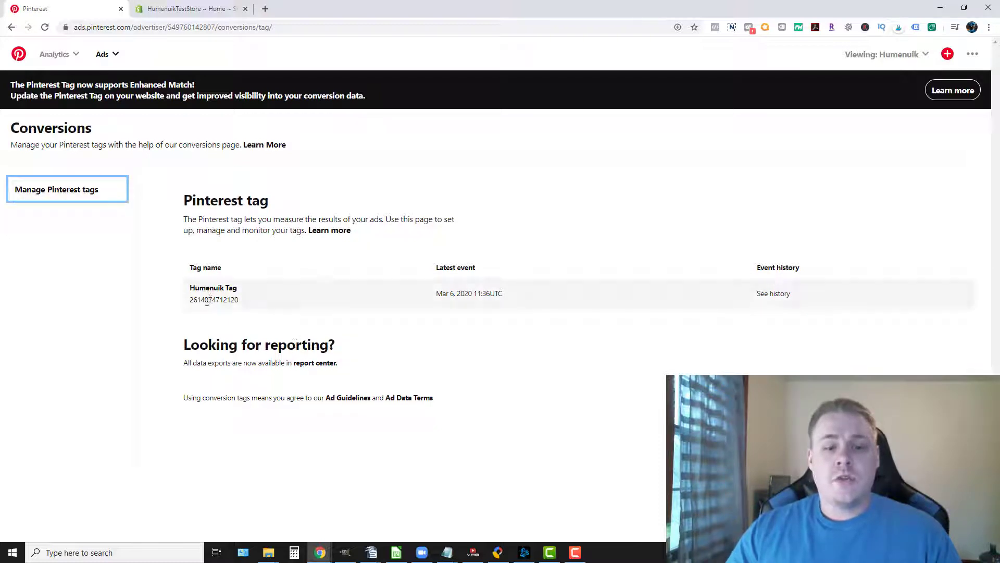
pyautogui.click(223, 295)
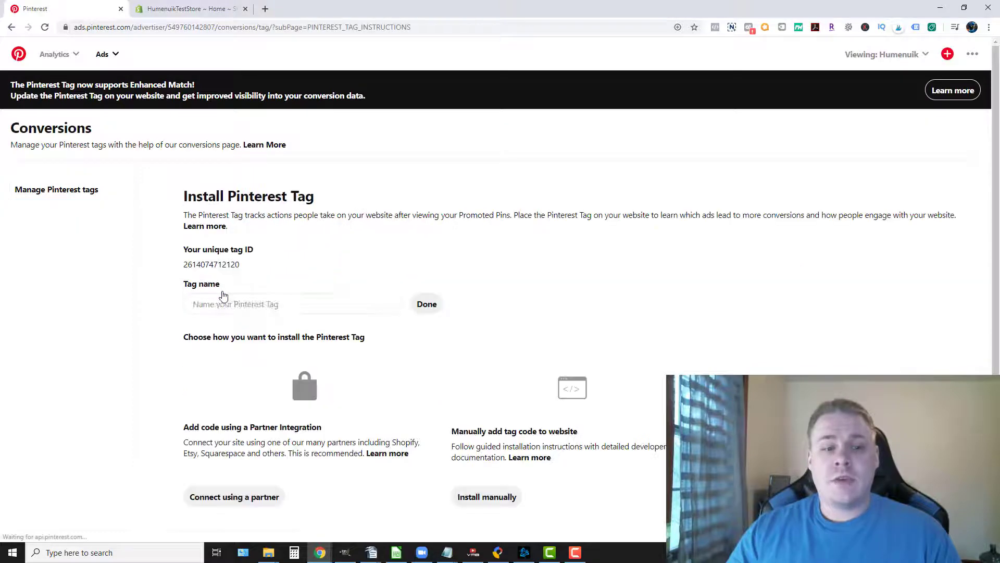
pyautogui.scroll(-1, 322, 247)
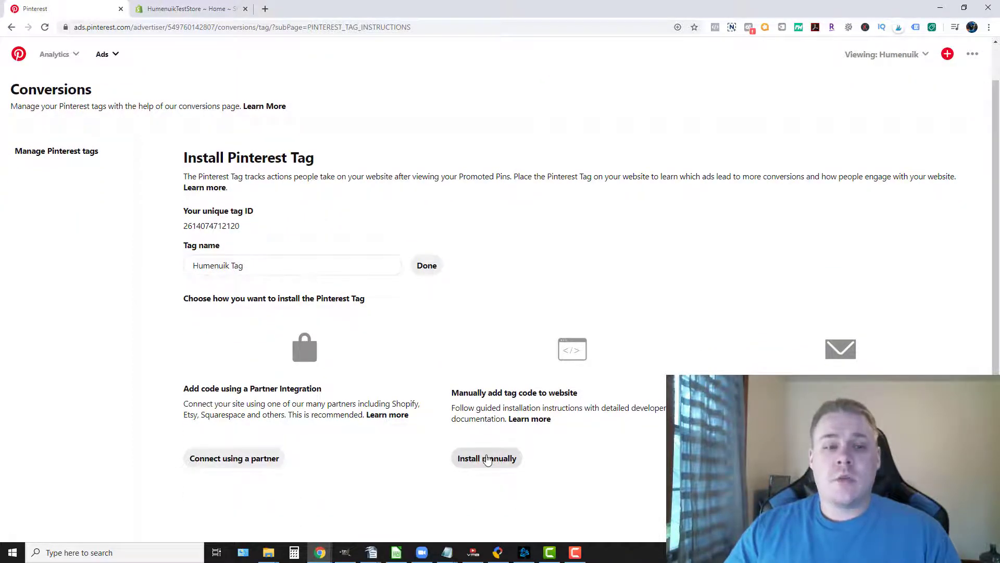
pyautogui.click(487, 459)
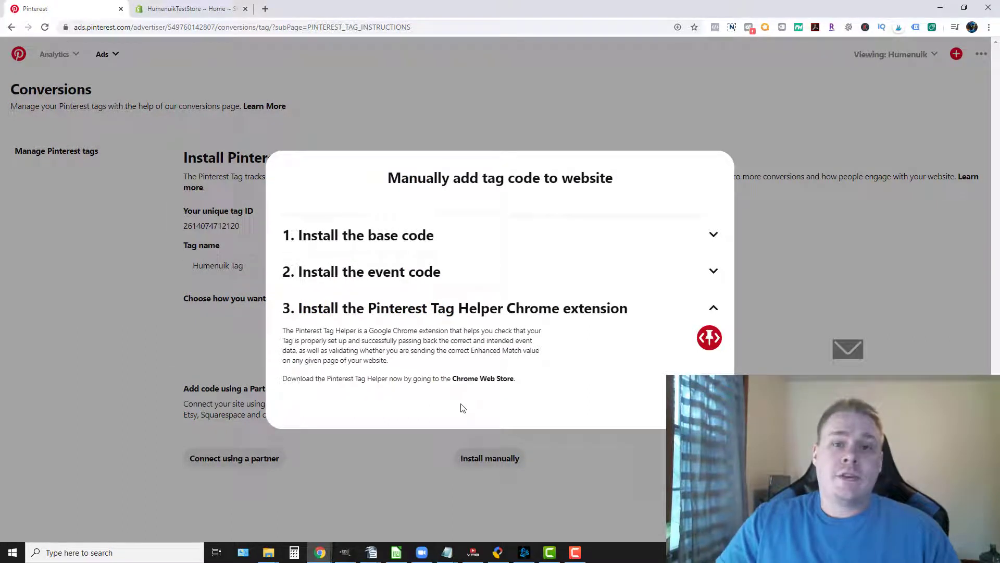
# Expand '1. Install the base code', select the Pinterest base code, and switch to Shopify admin.
pyautogui.click(476, 243)
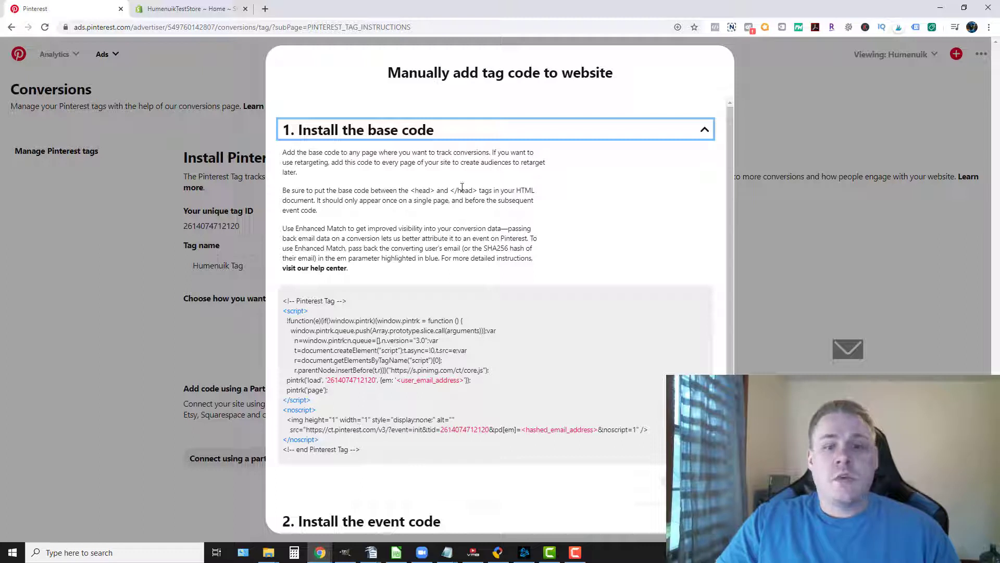
pyautogui.moveTo(406, 190); pyautogui.dragTo(472, 191)
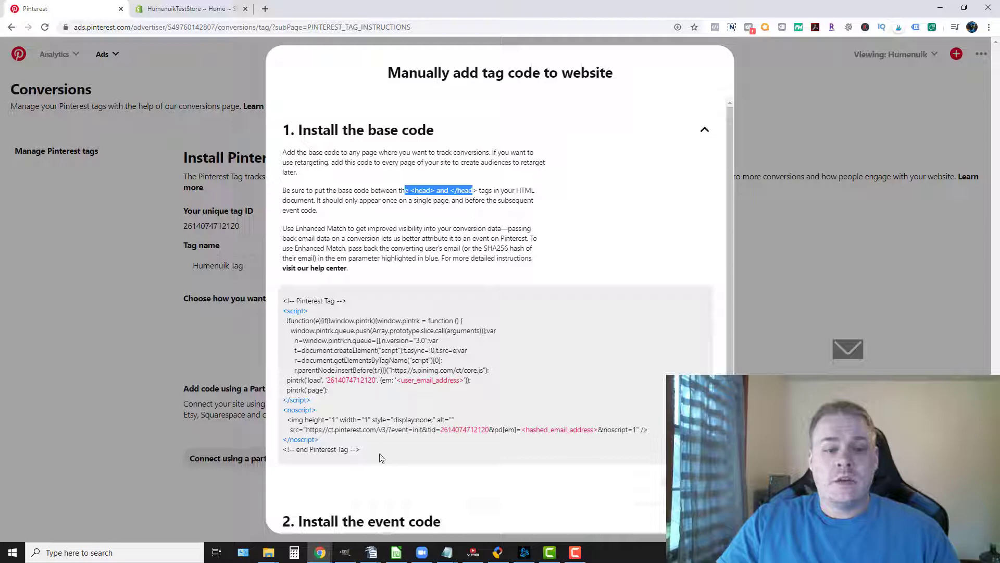
pyautogui.moveTo(381, 457); pyautogui.dragTo(277, 295)
pyautogui.hotkey('ctrl', 'c')
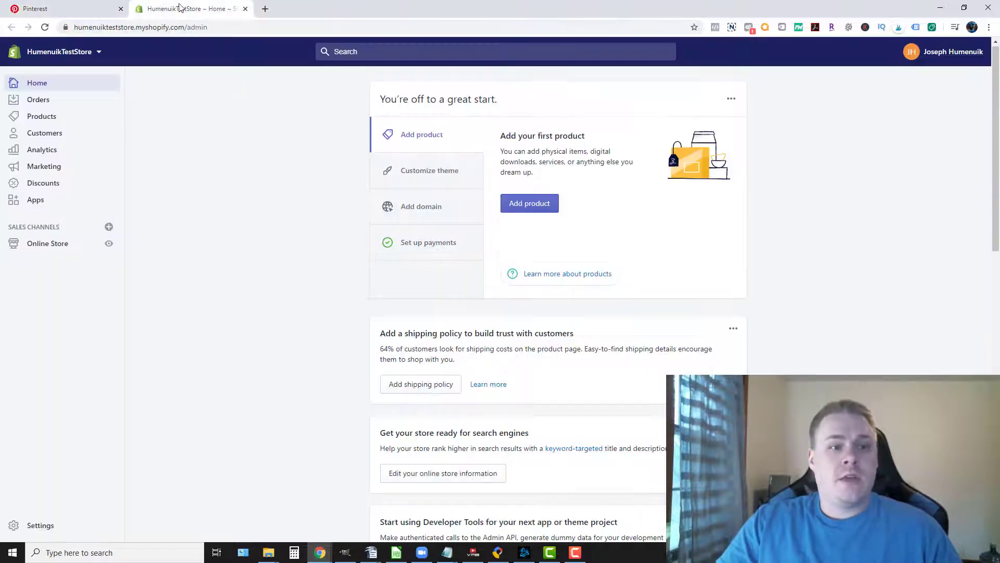
pyautogui.click(187, 9)
# Open theme.liquid in the live Debut theme's code editor.
pyautogui.click(48, 245)
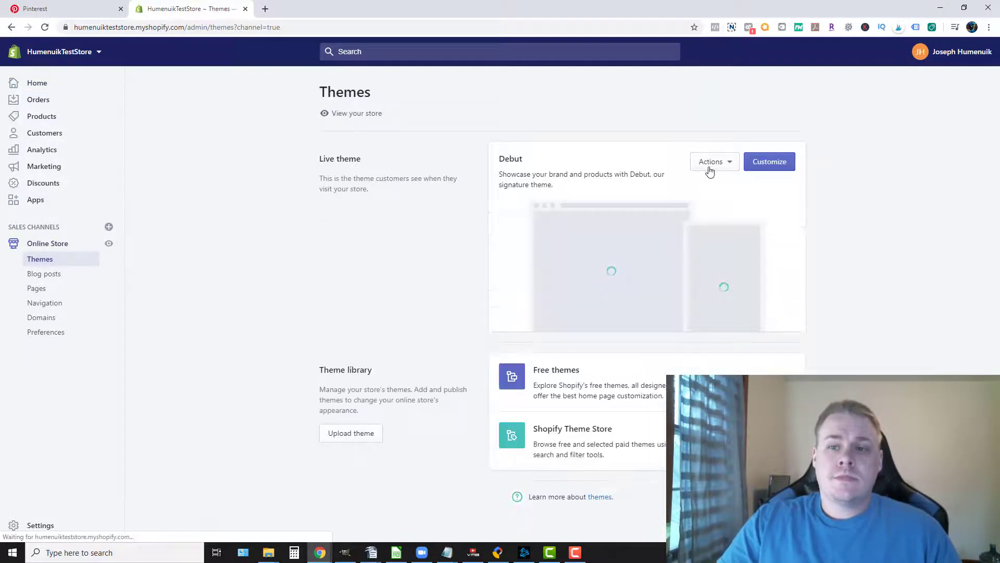
pyautogui.click(710, 164)
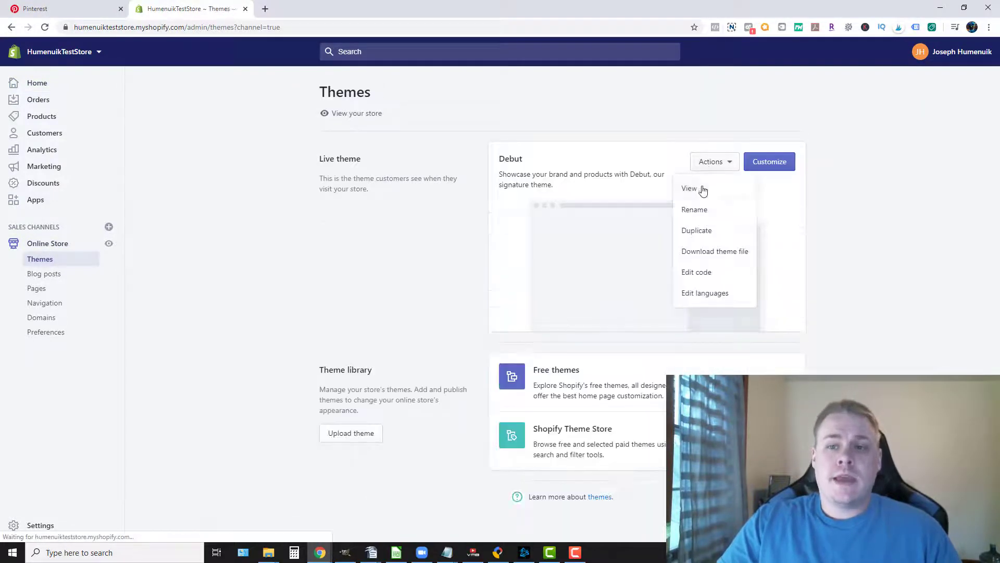
pyautogui.click(704, 273)
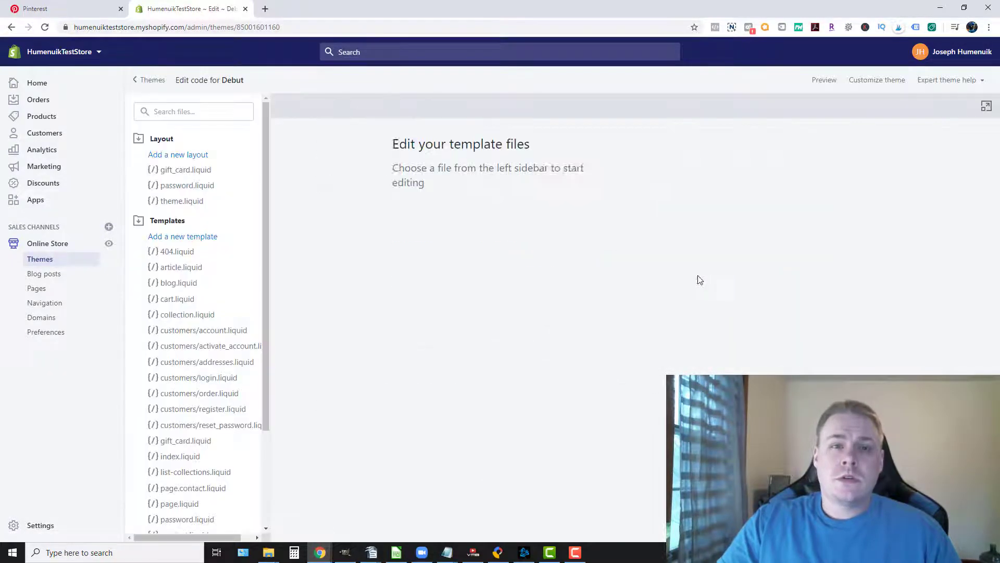
pyautogui.click(186, 117)
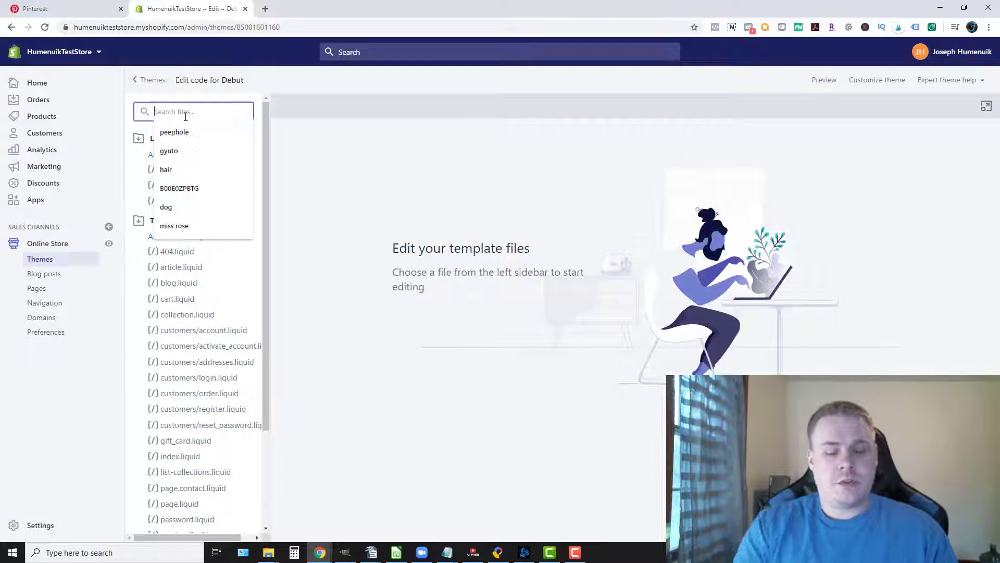
pyautogui.write('theme.')
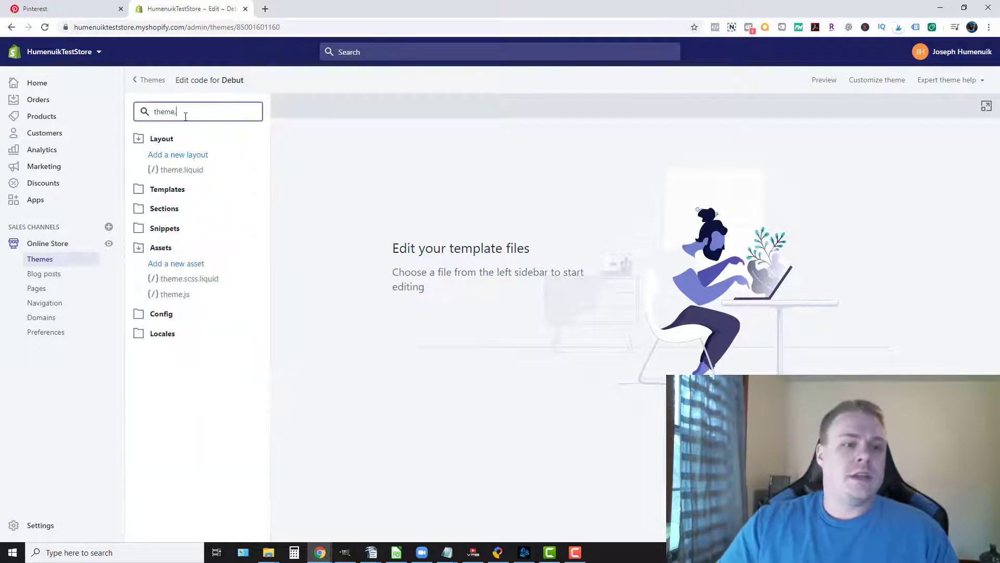
pyautogui.click(180, 172)
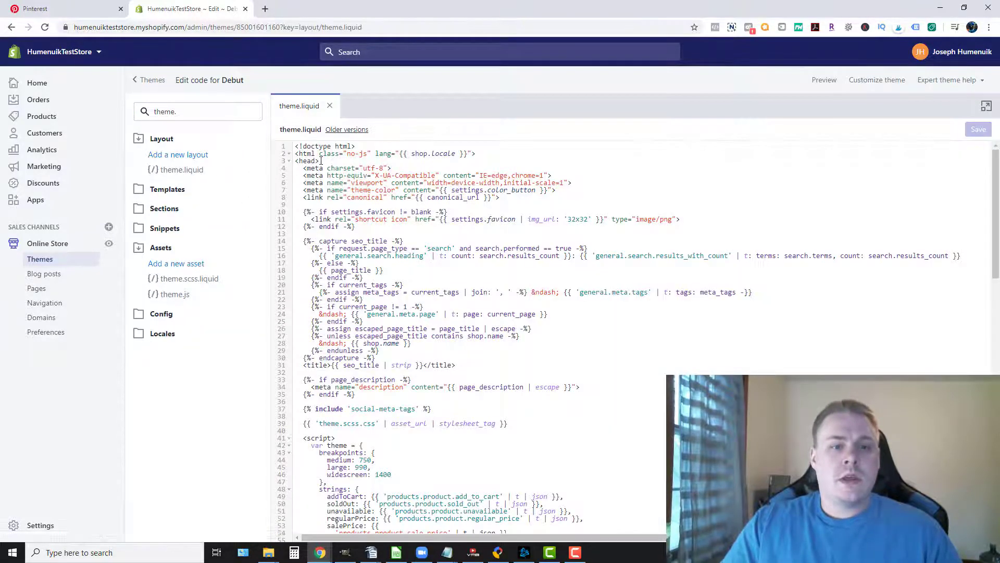
# Paste the Pinterest base code on a new line after <head> and save theme.liquid.
pyautogui.click(477, 155)
pyautogui.press('Return')
pyautogui.hotkey('ctrl', 'v')
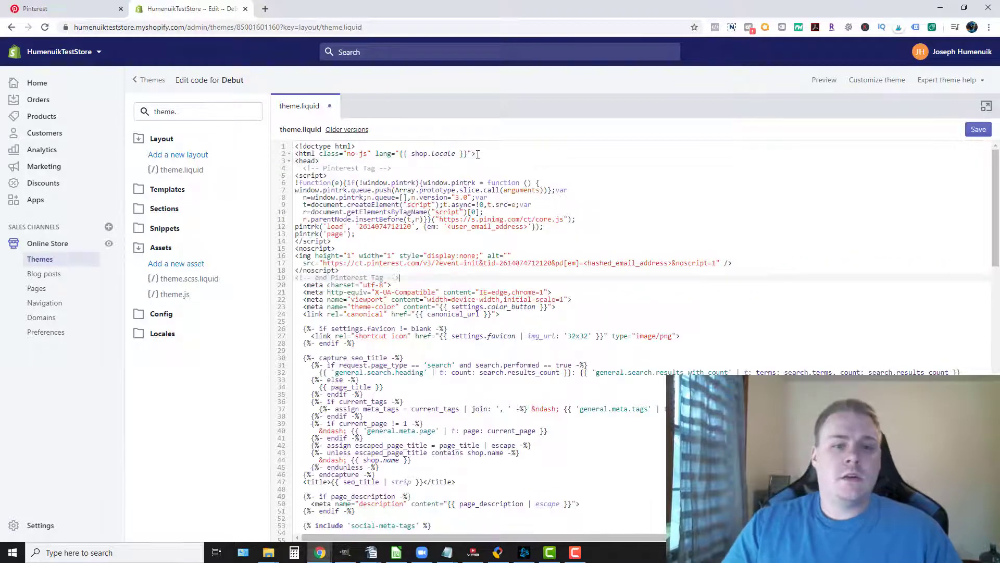
pyautogui.click(978, 130)
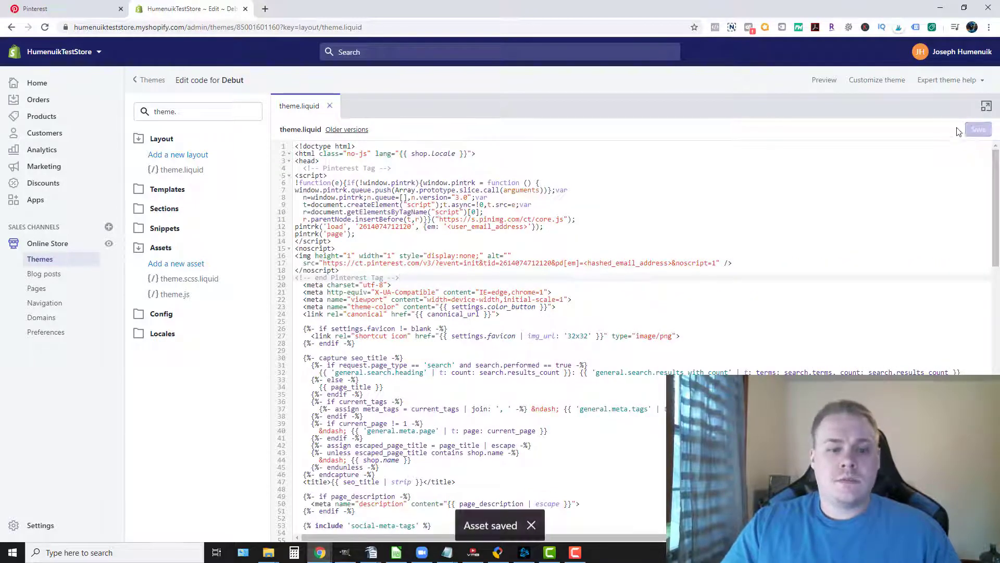
# In Pinterest, expand '2. Install the event code' and select the Checkout event snippet.
pyautogui.click(53, 9)
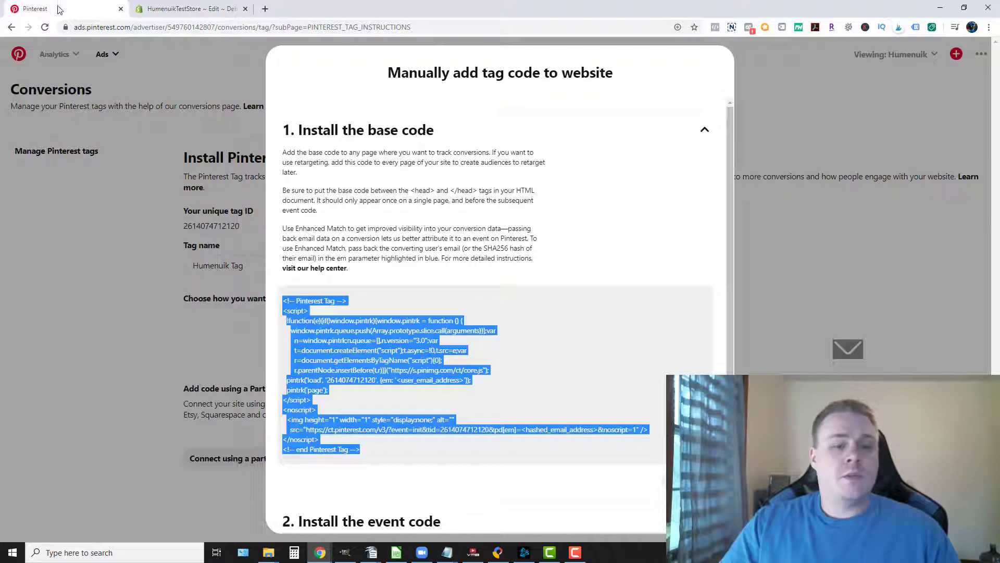
pyautogui.scroll(-3, 410, 335)
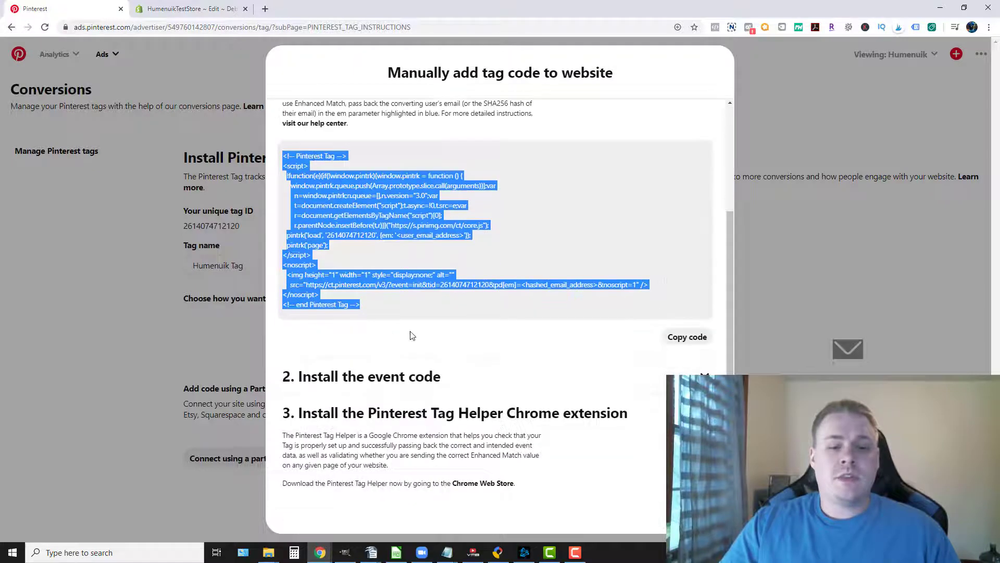
pyautogui.click(563, 390)
pyautogui.scroll(-3, 555, 384)
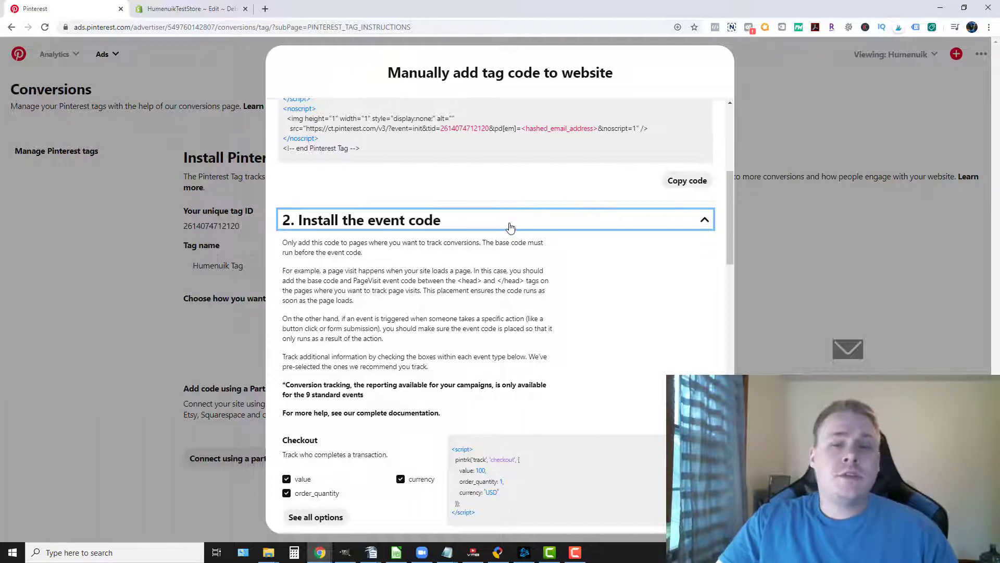
pyautogui.scroll(-2, 511, 222)
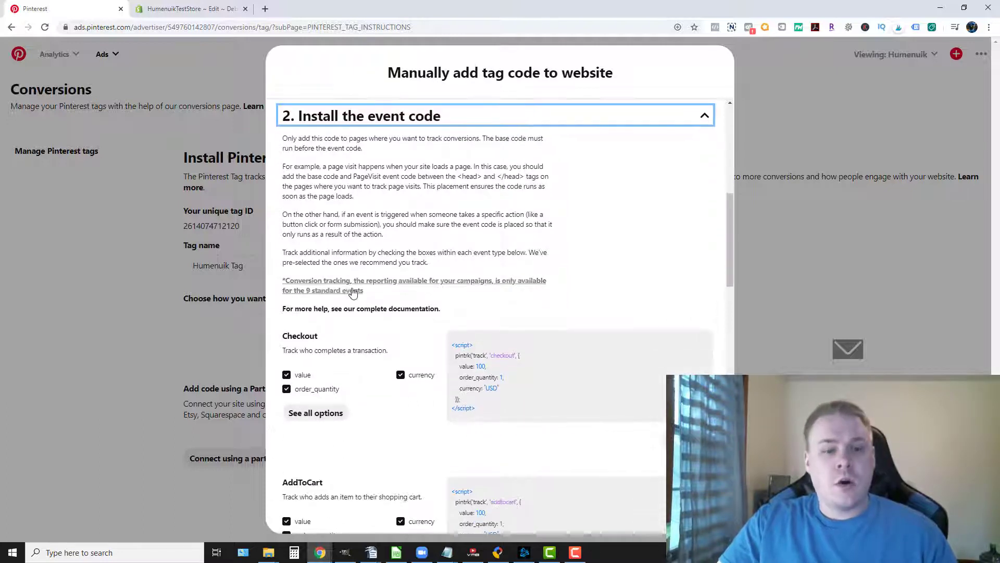
pyautogui.moveTo(492, 409); pyautogui.dragTo(452, 345)
pyautogui.hotkey('ctrl', 'c')
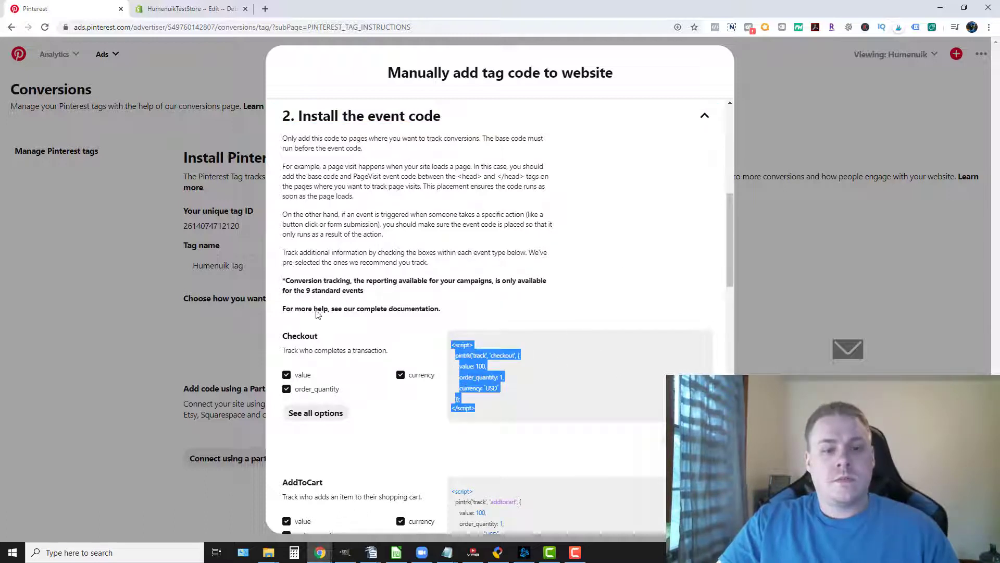
# Back in the Shopify code editor, clear the file search and open Templates > customers/order.liquid.
pyautogui.click(187, 9)
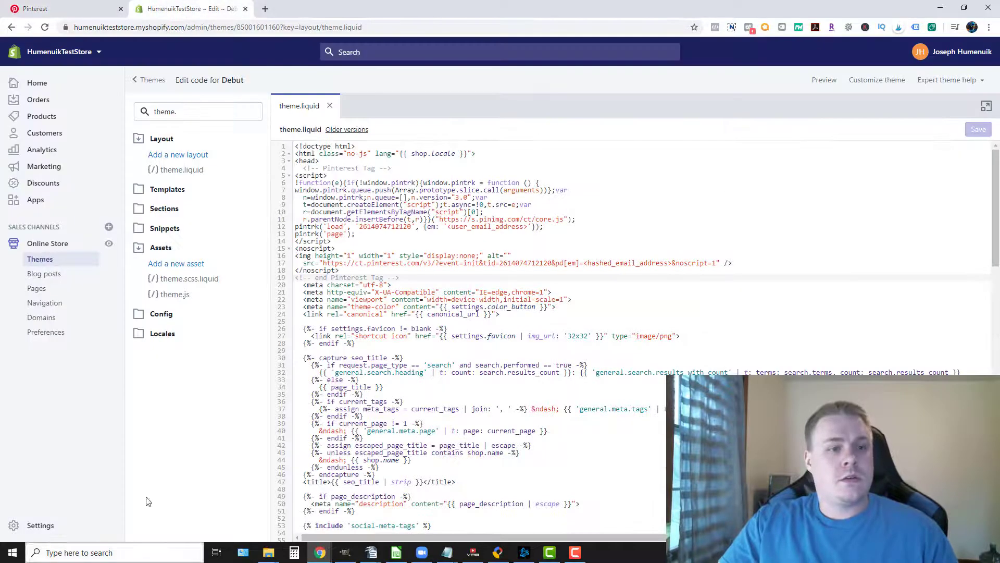
pyautogui.click(192, 111)
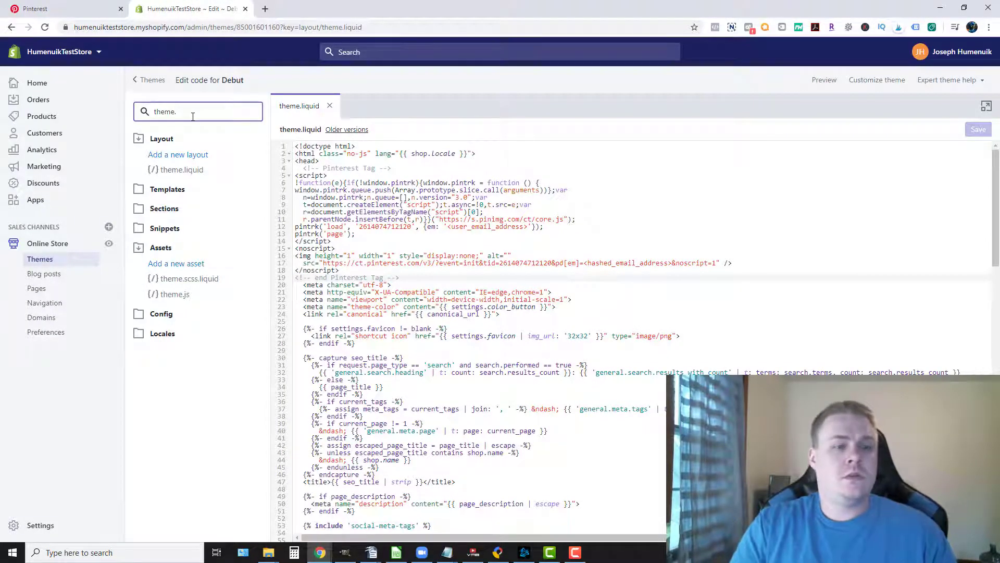
pyautogui.press('BackSpace')
pyautogui.press('BackSpace')
pyautogui.press('BackSpace')
pyautogui.press('BackSpace')
pyautogui.press('BackSpace')
pyautogui.press('BackSpace')
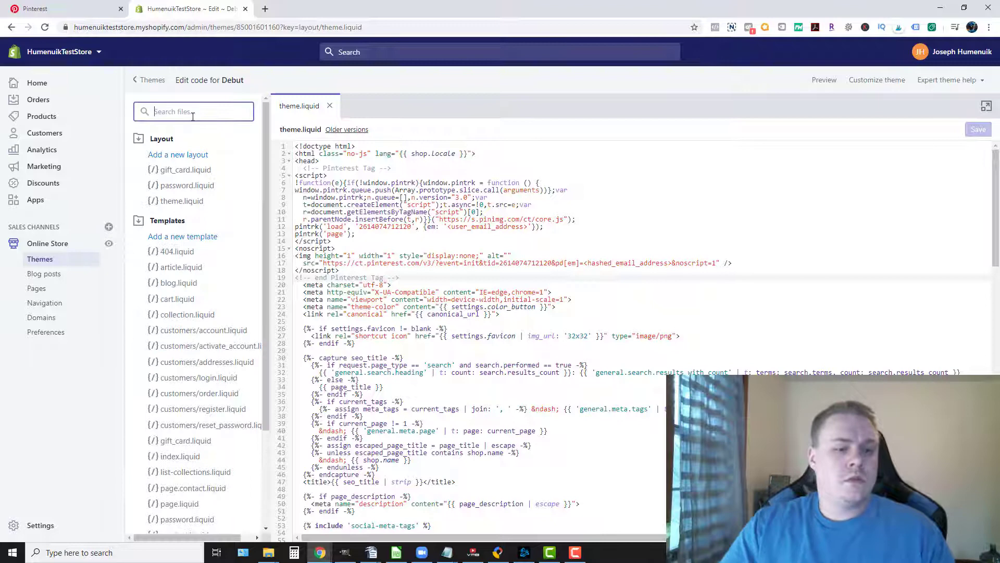
pyautogui.scroll(-3, 246, 393)
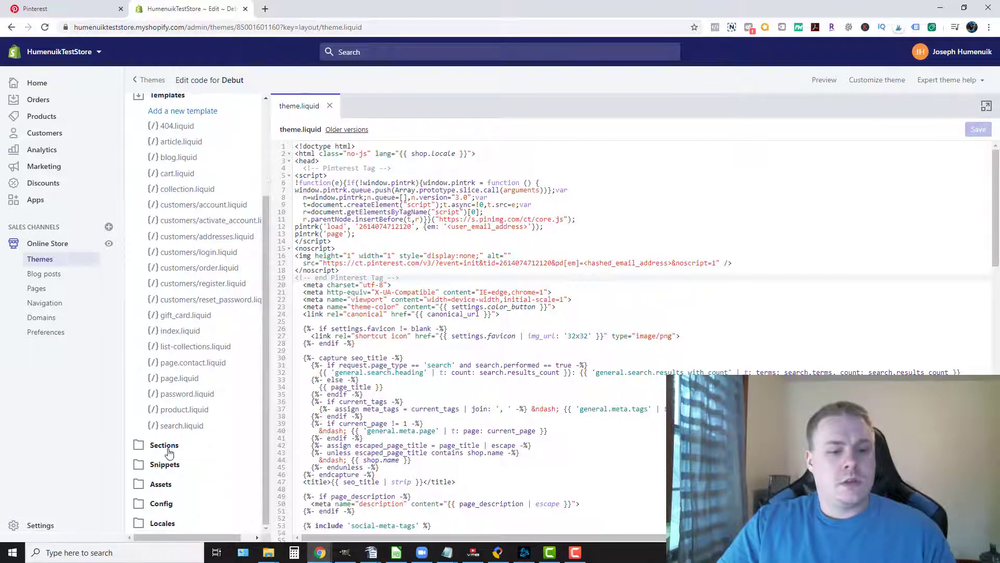
pyautogui.click(166, 447)
pyautogui.scroll(-6, 168, 406)
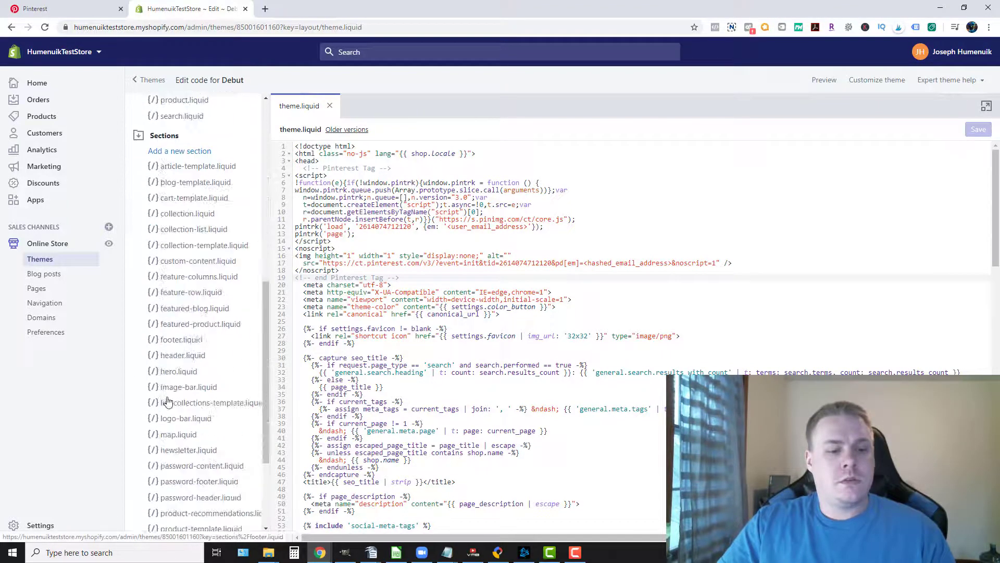
pyautogui.scroll(-2, 168, 401)
pyautogui.scroll(-1, 231, 405)
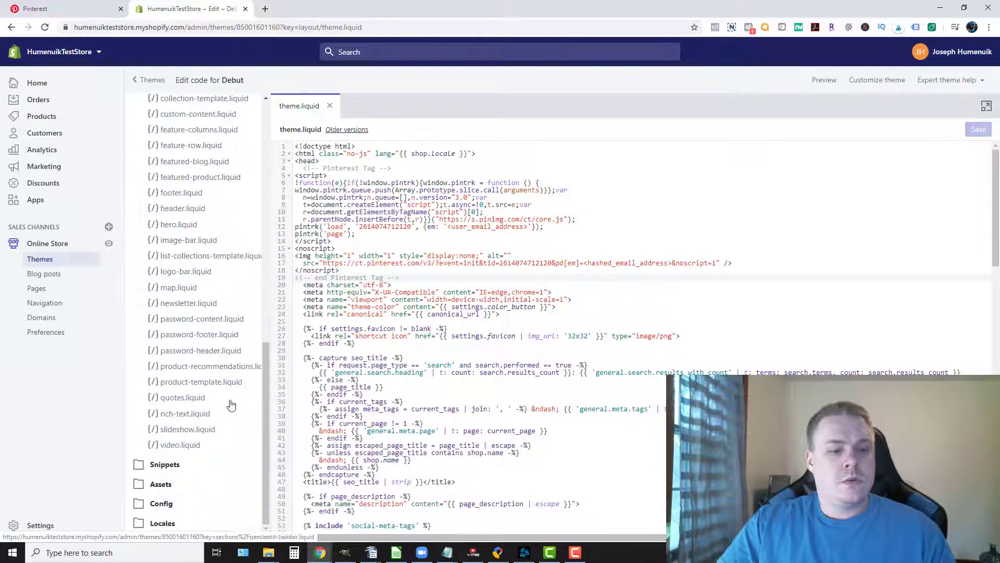
pyautogui.click(177, 465)
pyautogui.scroll(-6, 202, 409)
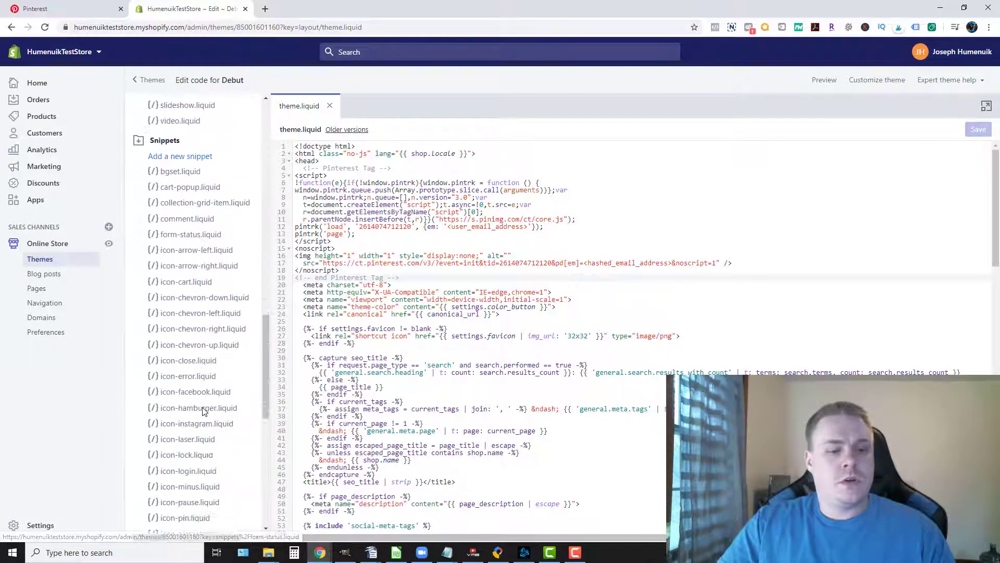
pyautogui.moveTo(266, 347); pyautogui.dragTo(277, 175)
pyautogui.scroll(1, 278, 176)
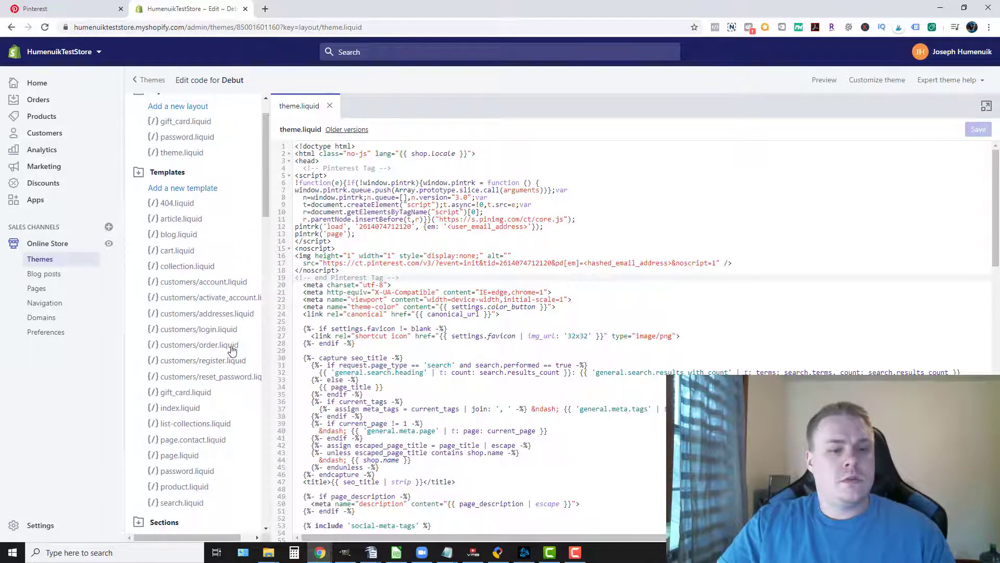
pyautogui.click(230, 345)
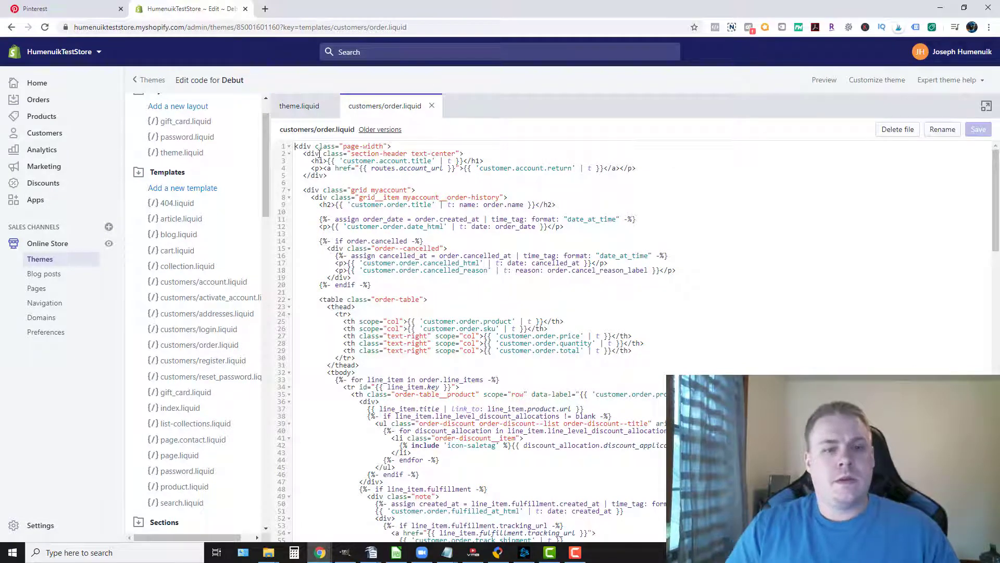
# Add a <head></head> block at the top holding the checkout script, then save.
pyautogui.press('Return')
pyautogui.press('Up')
pyautogui.write('<head>')
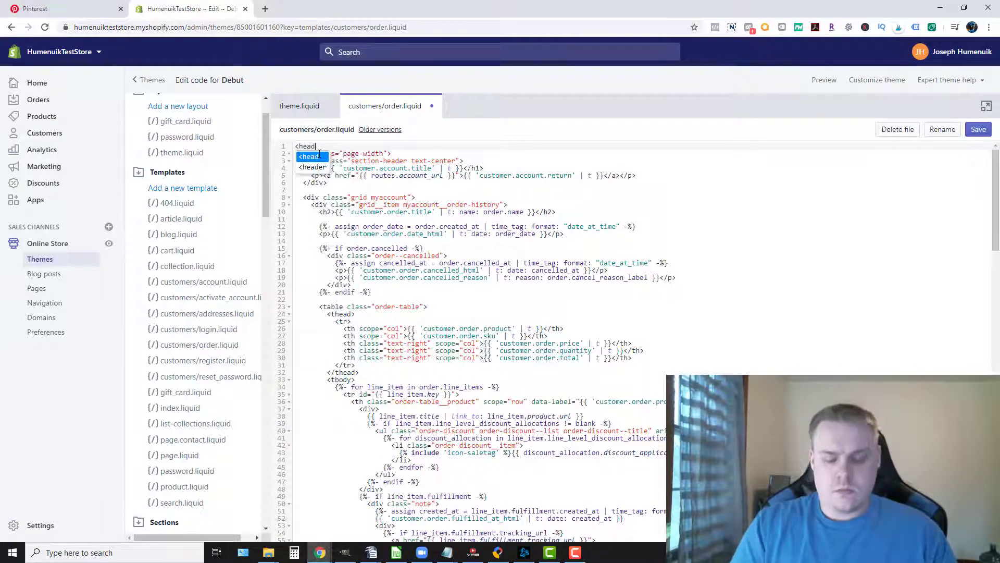
pyautogui.press('Return')
pyautogui.press('Return')
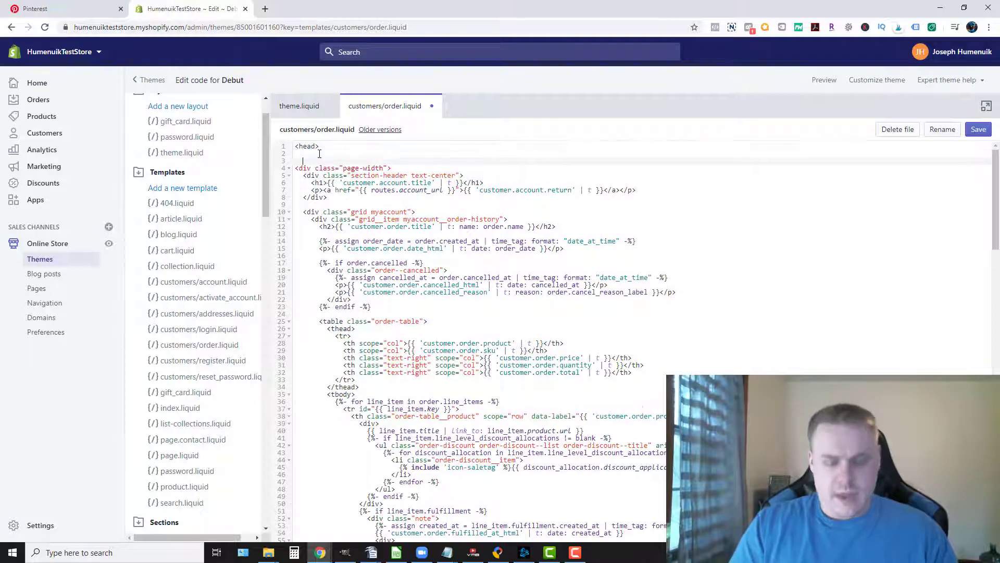
pyautogui.write('</head>hea')
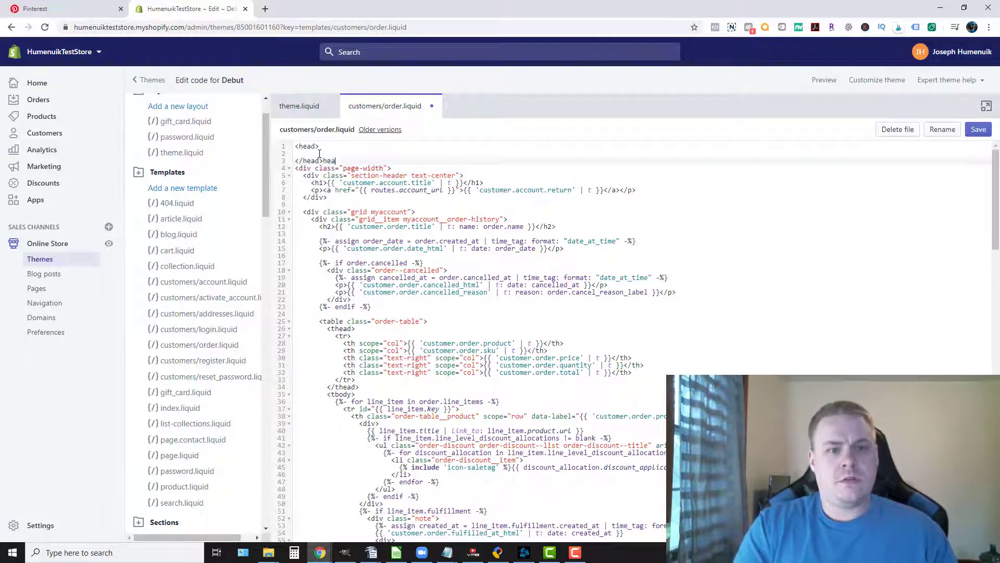
pyautogui.press('BackSpace')
pyautogui.press('BackSpace')
pyautogui.press('BackSpace')
pyautogui.press('BackSpace')
pyautogui.press('BackSpace')
pyautogui.press('Up')
pyautogui.hotkey('ctrl', 'v')
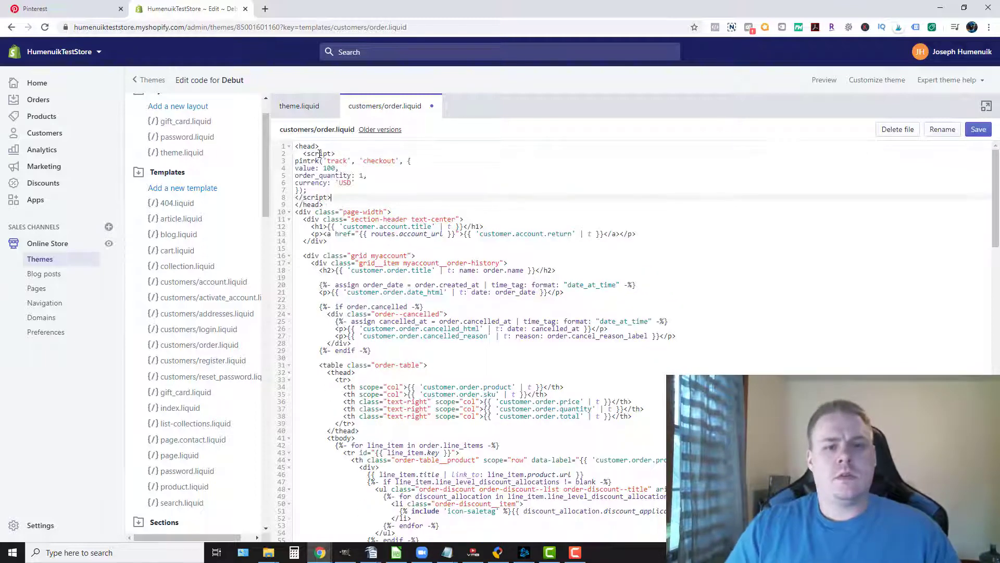
pyautogui.click(978, 130)
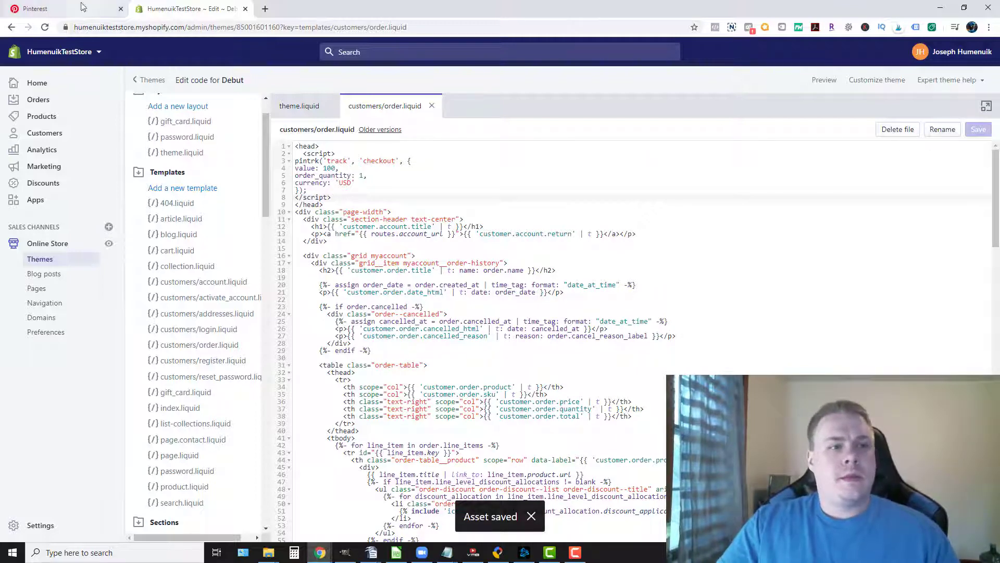
# In Pinterest's instructions, select just the AddToCart event script block.
pyautogui.click(52, 8)
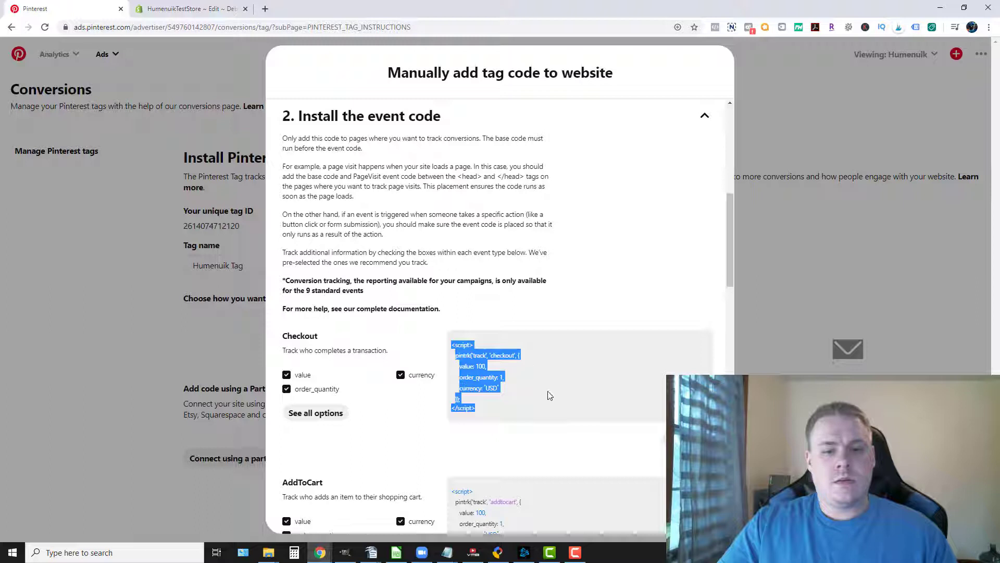
pyautogui.scroll(-3, 542, 391)
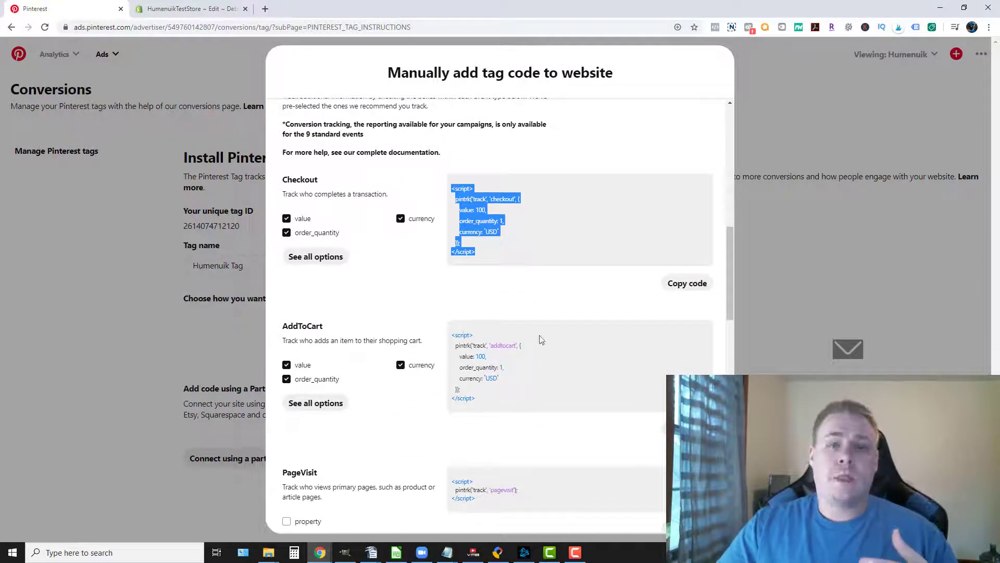
pyautogui.moveTo(493, 402); pyautogui.dragTo(281, 339)
pyautogui.moveTo(498, 395); pyautogui.dragTo(459, 322)
pyautogui.hotkey('ctrl', 'c')
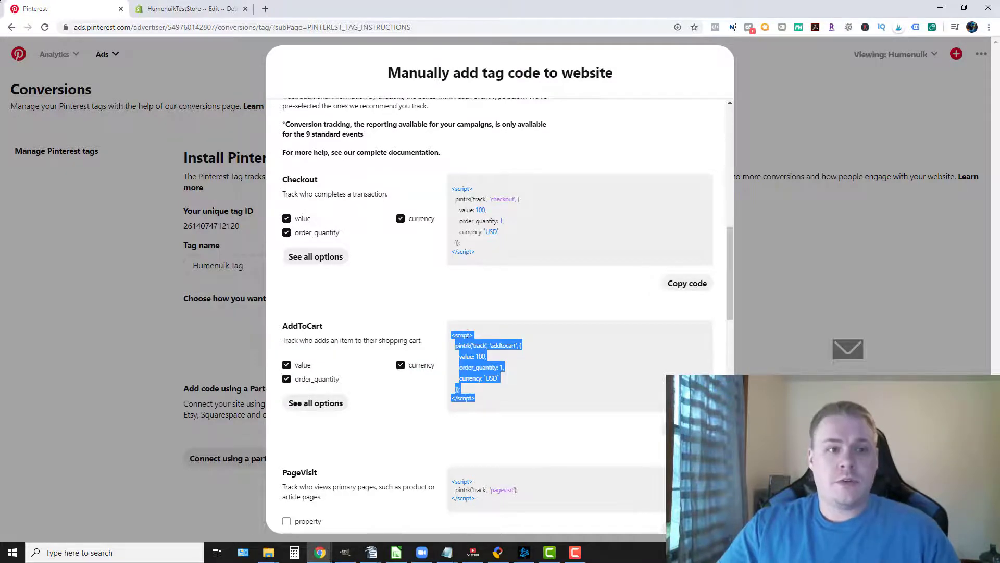
# In Shopify, open cart.liquid, then undo the stray edit so it stays unchanged.
pyautogui.click(135, 8)
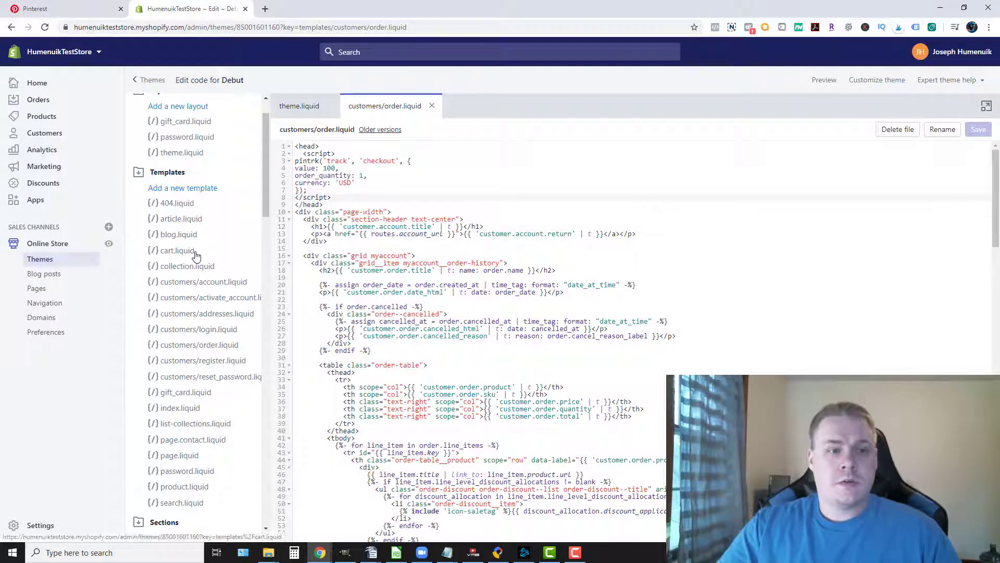
pyautogui.click(194, 253)
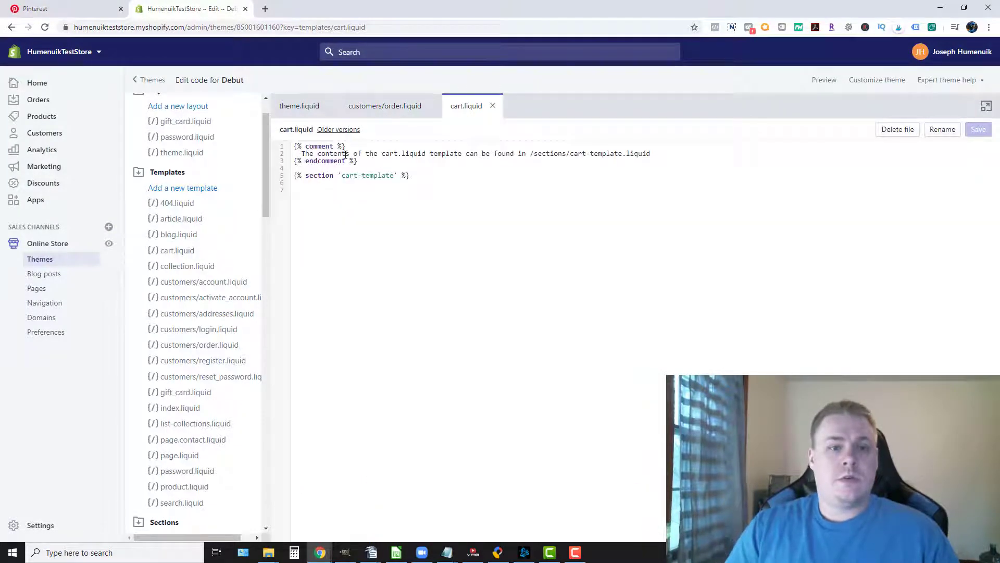
pyautogui.press('Return')
pyautogui.write('<')
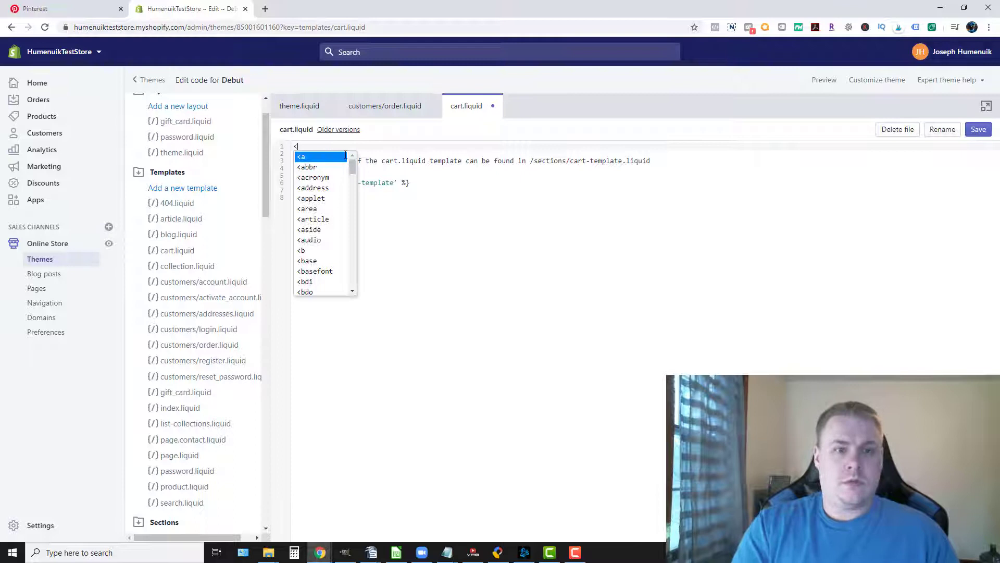
pyautogui.write('h')
pyautogui.press('BackSpace')
pyautogui.hotkey('ctrl', 'z')
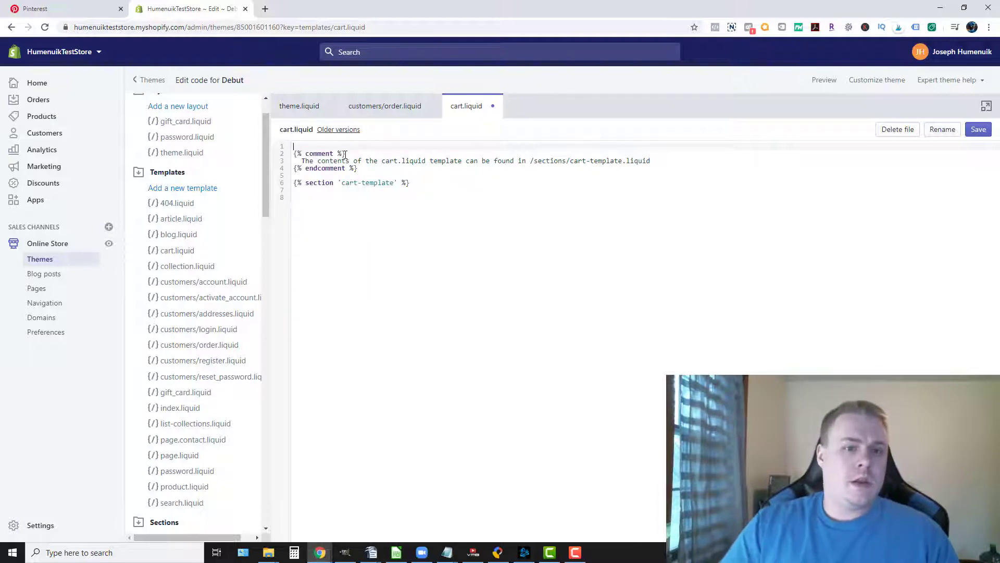
pyautogui.hotkey('ctrl', 'z')
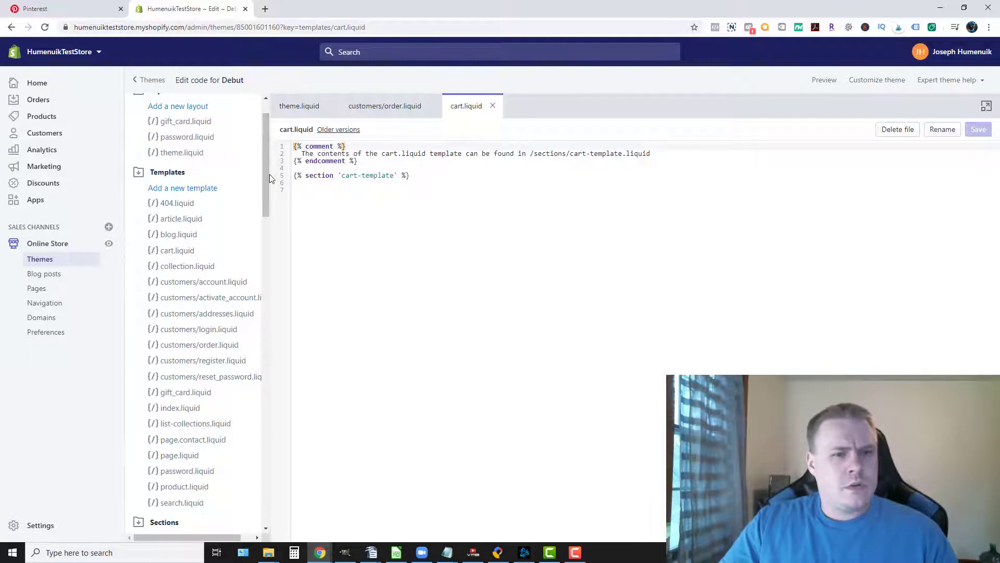
# Open cart-template.liquid, add a head block with the addtocart script at the top, and save.
pyautogui.moveTo(270, 174); pyautogui.dragTo(271, 289)
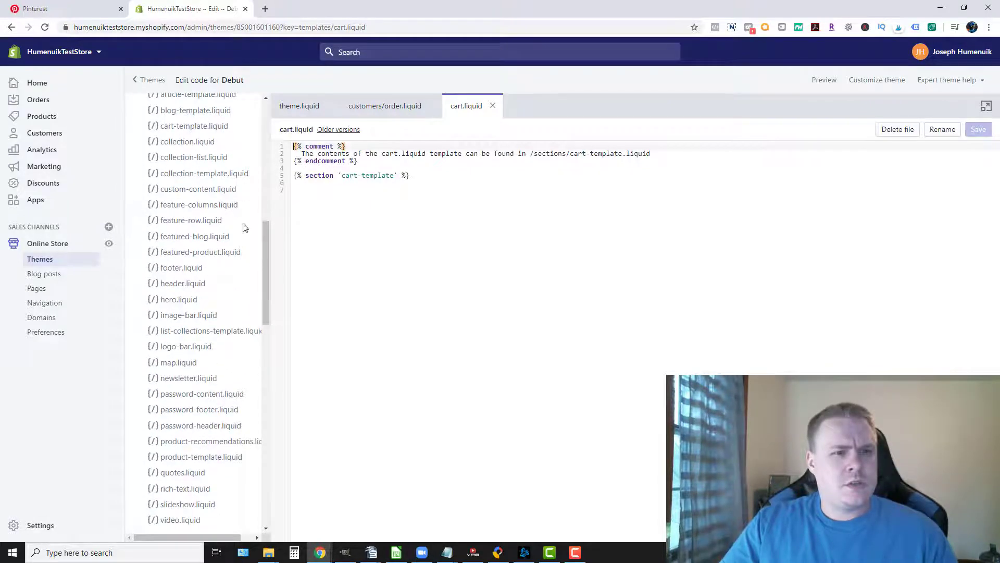
pyautogui.click(206, 127)
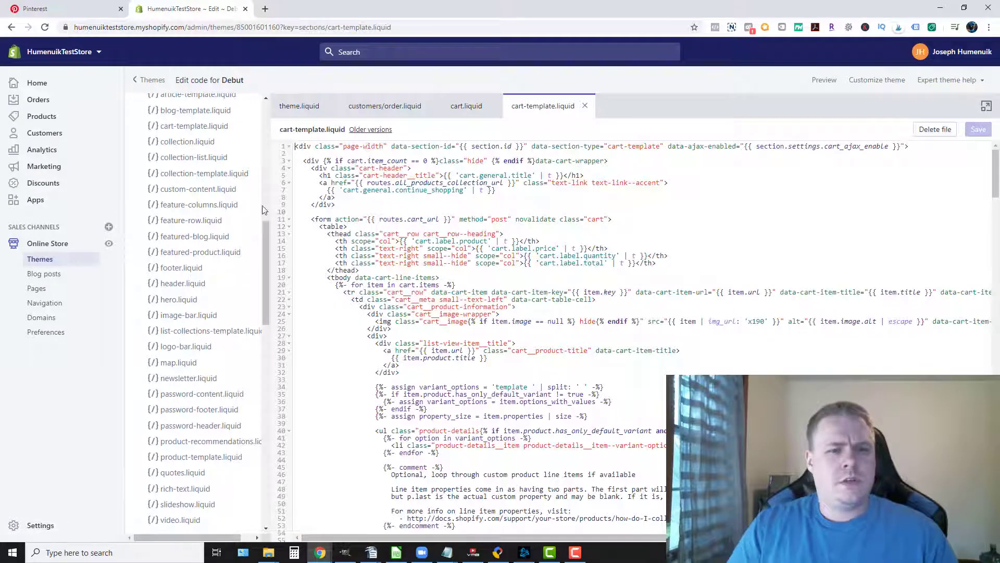
pyautogui.press('Return')
pyautogui.press('Up')
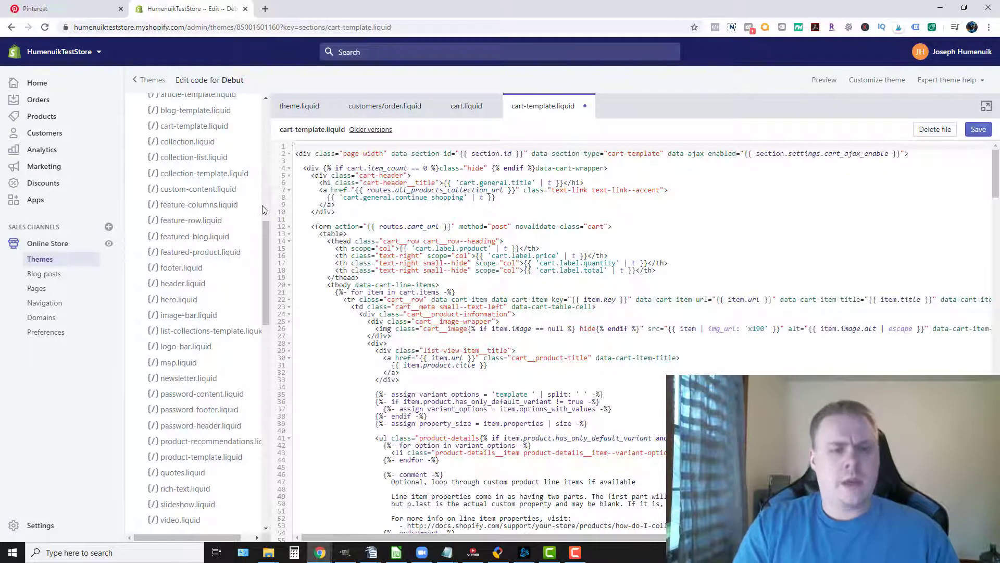
pyautogui.write('<head')
pyautogui.press('Escape')
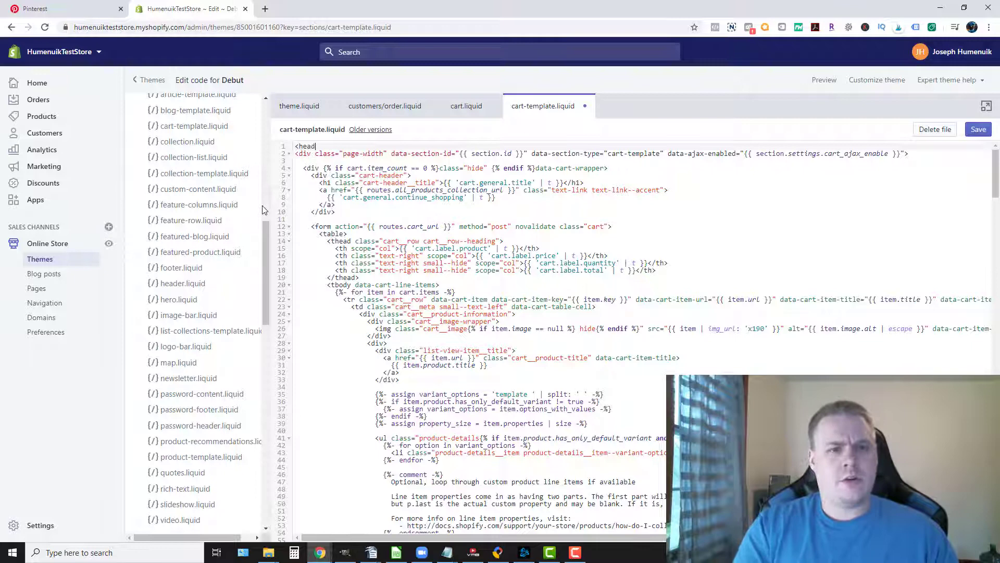
pyautogui.press('Return')
pyautogui.press('BackSpace')
pyautogui.write('?')
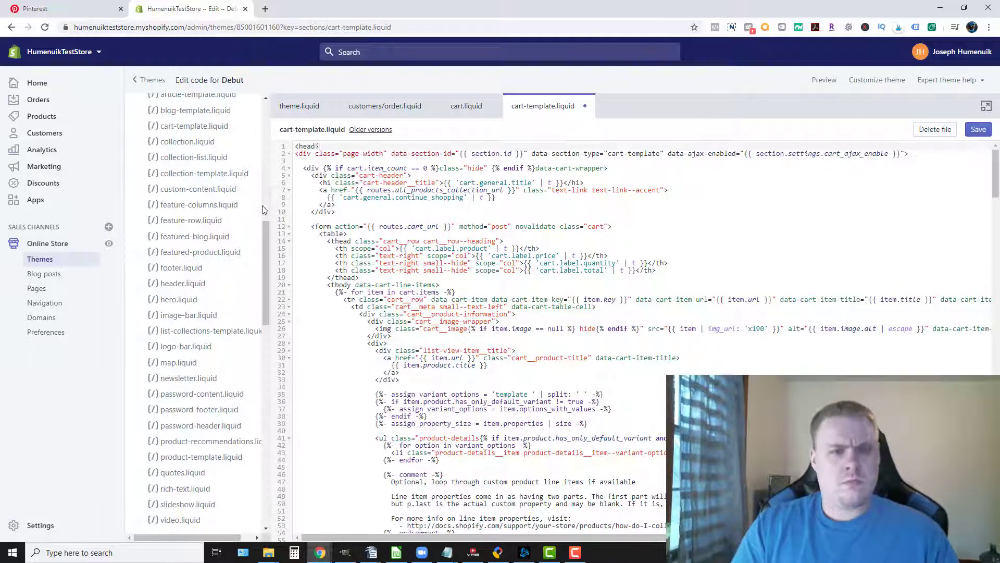
pyautogui.press('Return')
pyautogui.hotkey('ctrl', 'v')
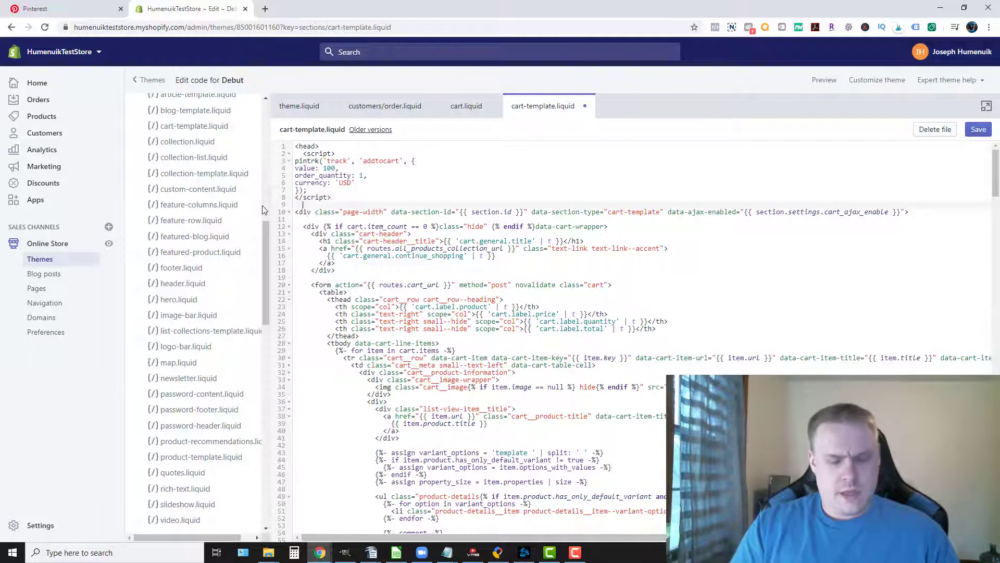
pyautogui.write('</head>')
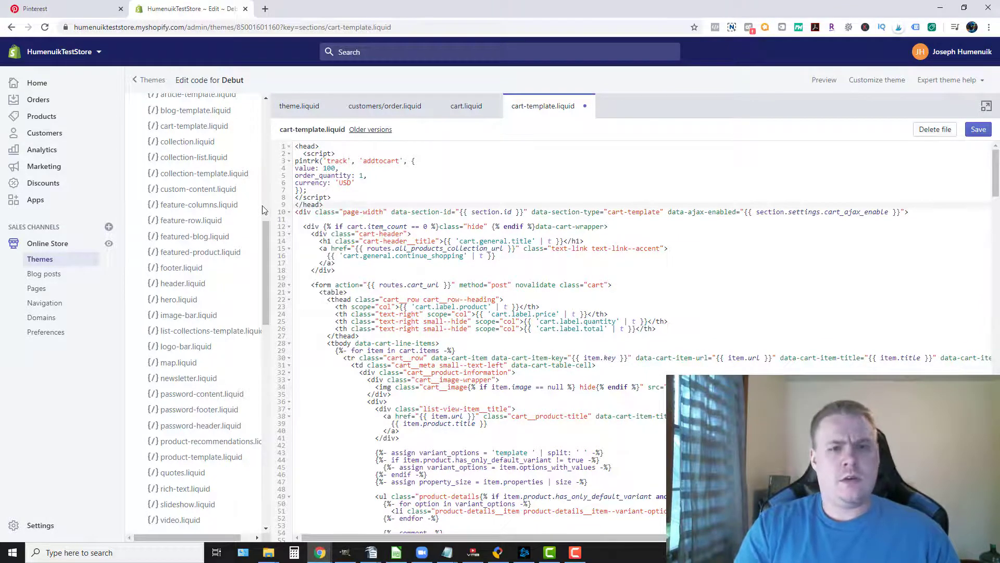
pyautogui.click(978, 130)
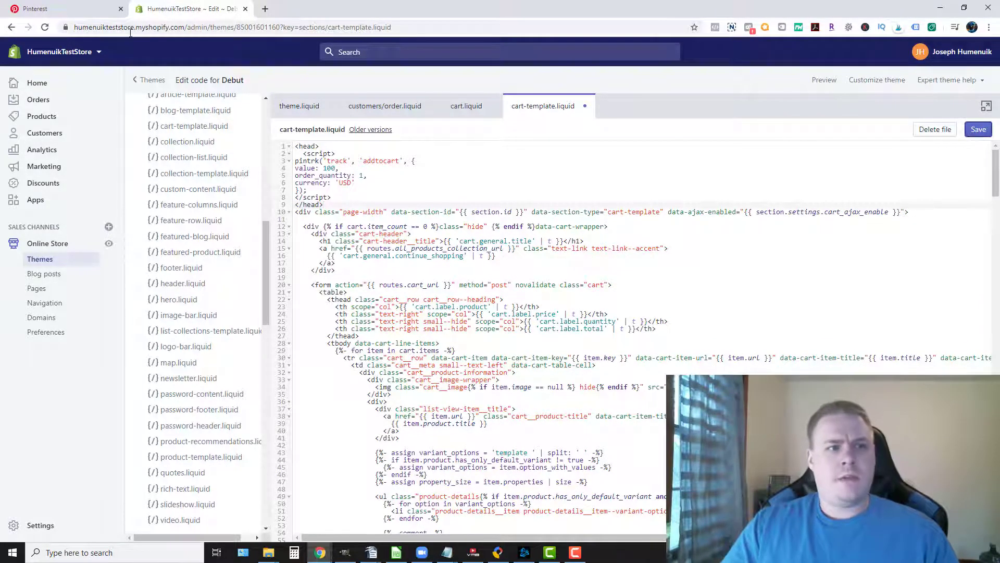
# Select the PageVisit event code in Pinterest and return to the theme code editor.
pyautogui.click(58, 9)
pyautogui.scroll(-3, 373, 390)
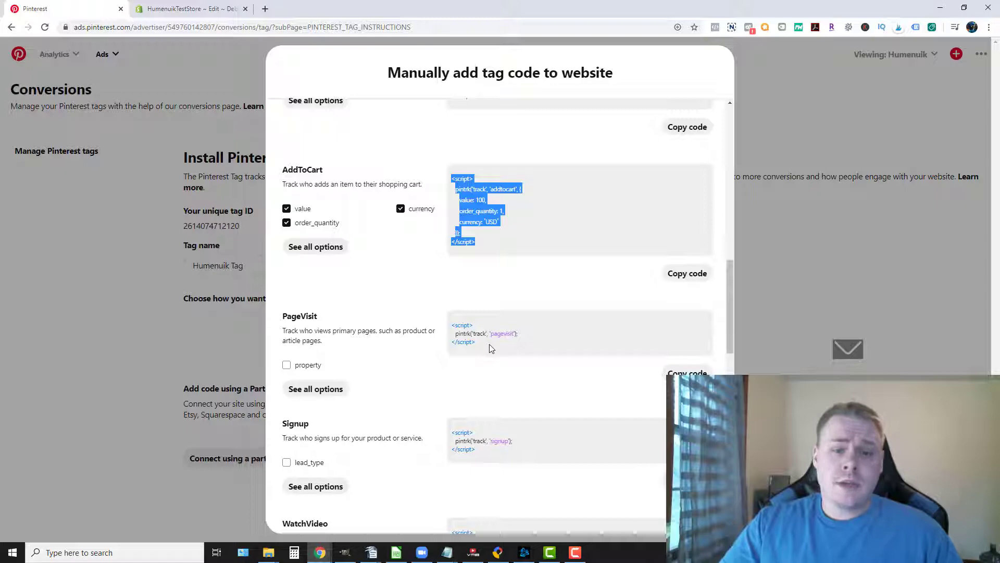
pyautogui.moveTo(490, 349); pyautogui.dragTo(459, 321)
pyautogui.hotkey('ctrl', 'c')
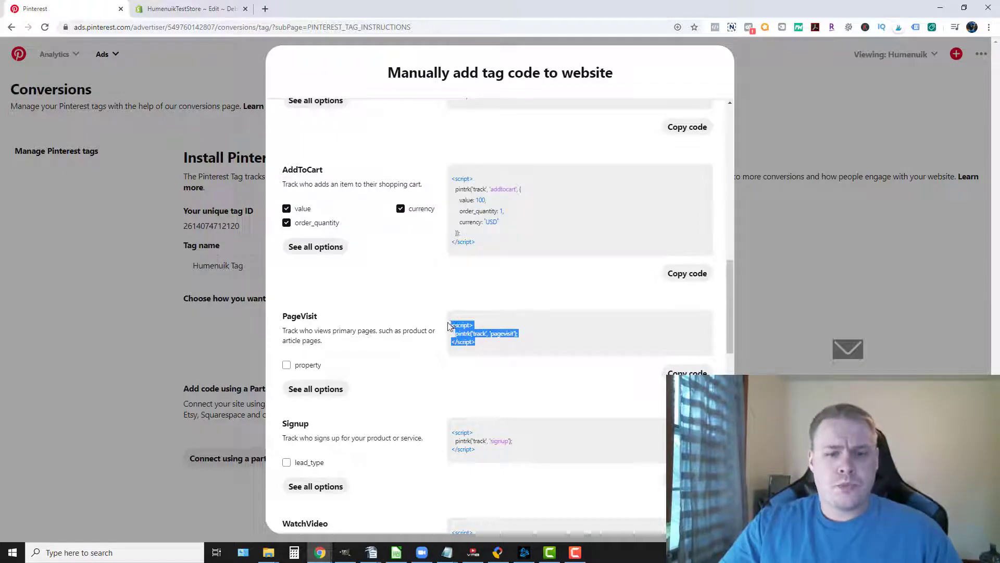
pyautogui.click(200, 8)
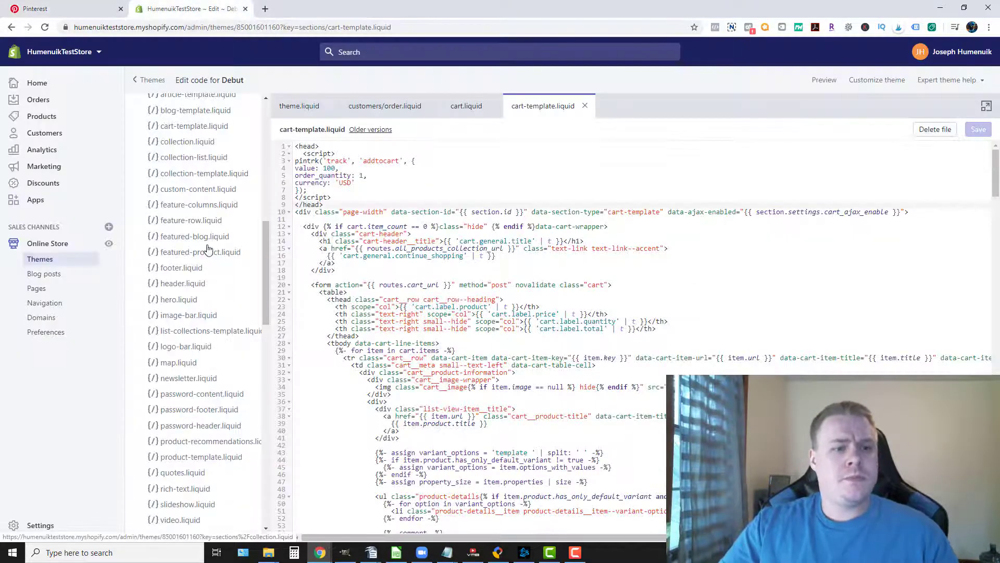
pyautogui.moveTo(266, 258); pyautogui.dragTo(271, 259)
# Open product-template.liquid, paste the pagevisit script into a head block on line 1, and save.
pyautogui.click(232, 447)
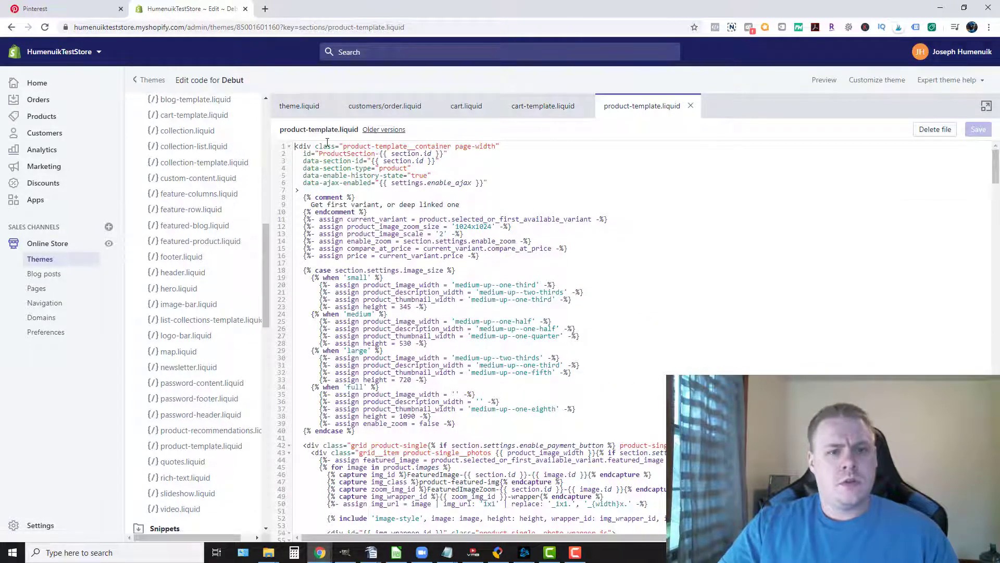
pyautogui.press('Return')
pyautogui.press('Up')
pyautogui.write('<h')
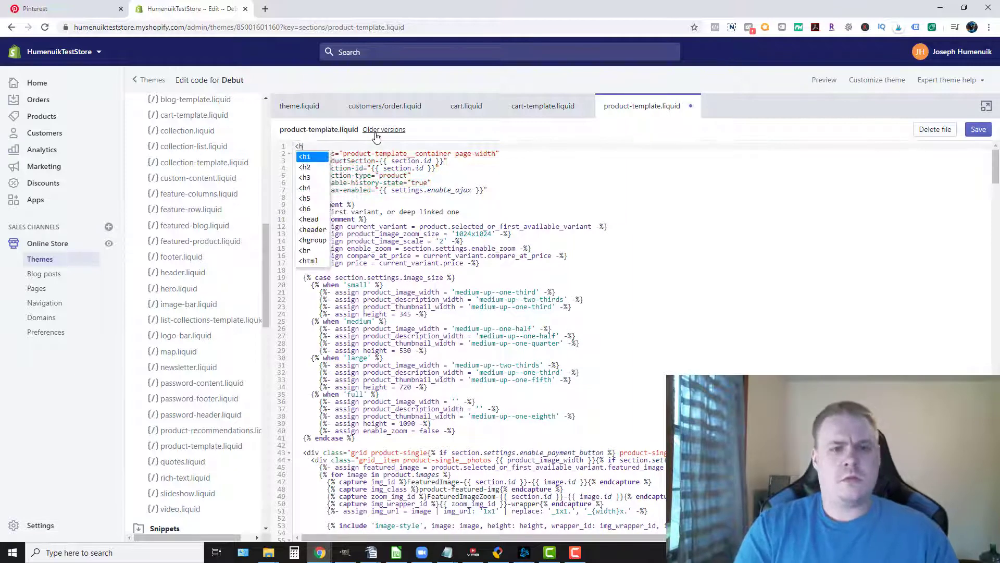
pyautogui.write('ead>')
pyautogui.press('Return')
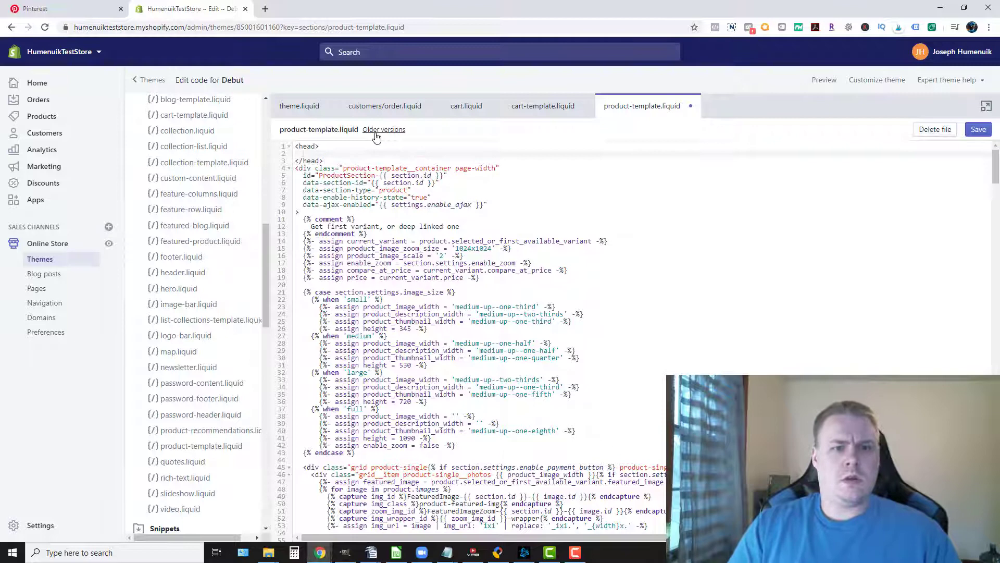
pyautogui.hotkey('ctrl', 'v')
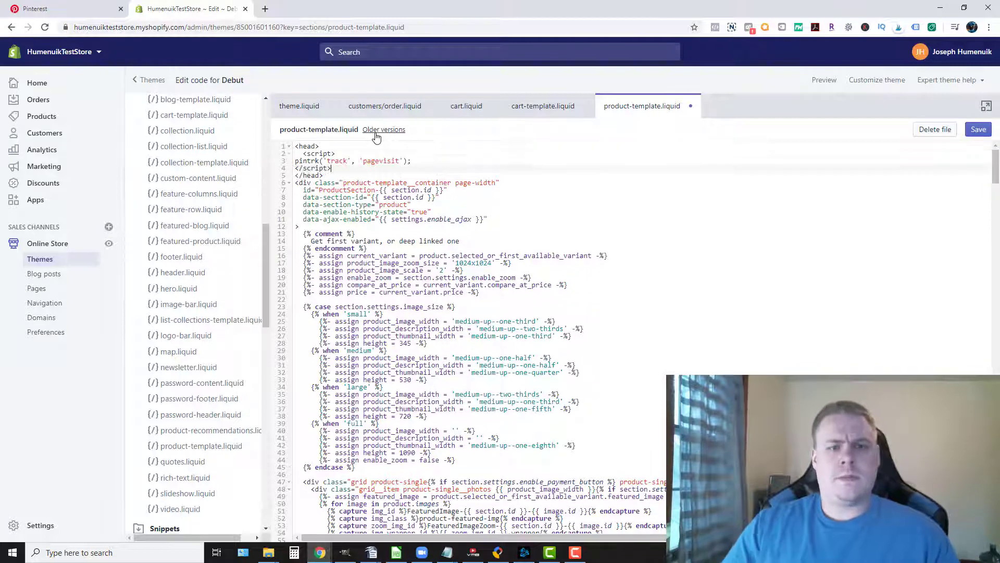
pyautogui.click(978, 130)
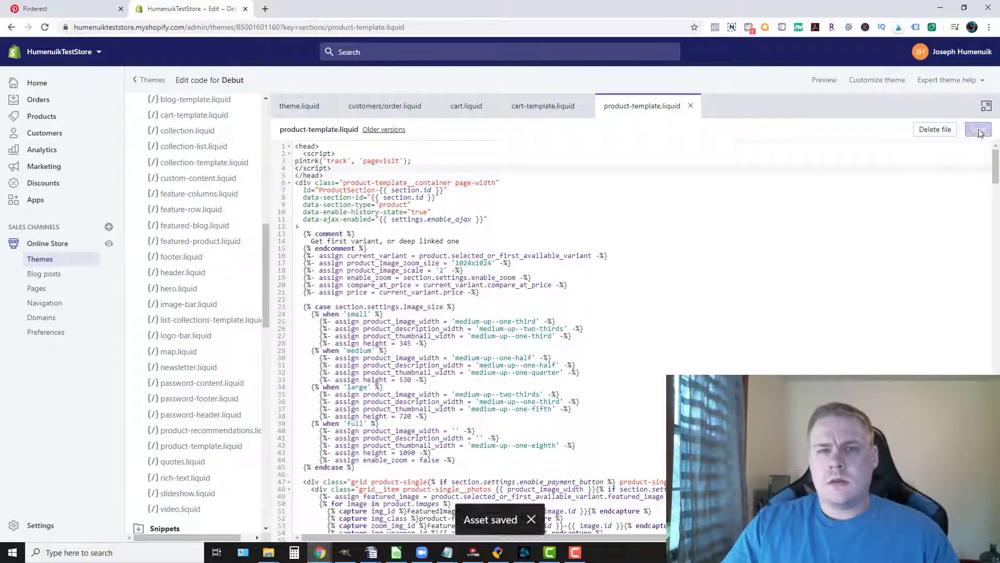
# Select the Search event code in Pinterest and switch back to the theme editor.
pyautogui.click(48, 8)
pyautogui.scroll(-4, 351, 367)
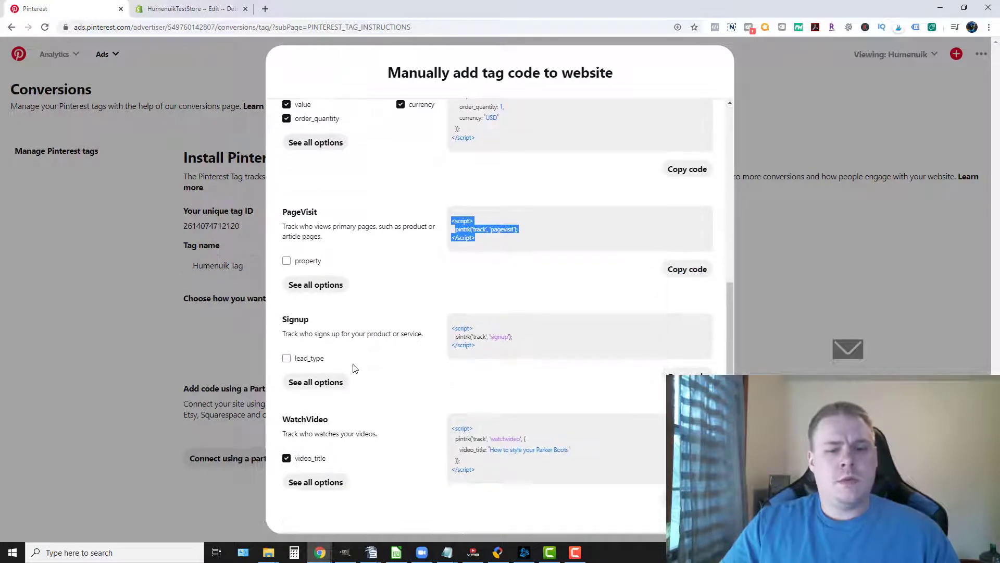
pyautogui.scroll(-5, 448, 349)
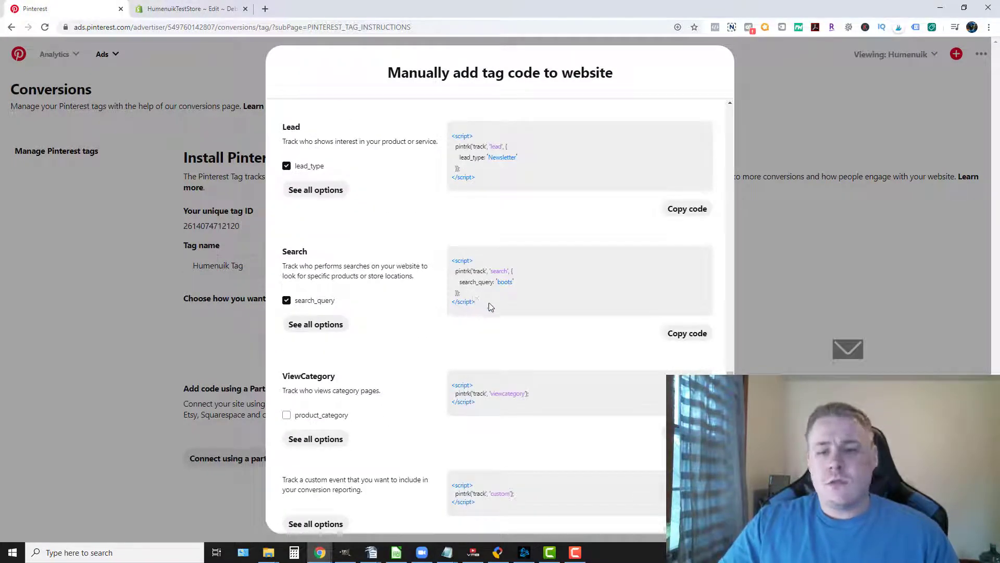
pyautogui.moveTo(475, 302); pyautogui.dragTo(452, 260)
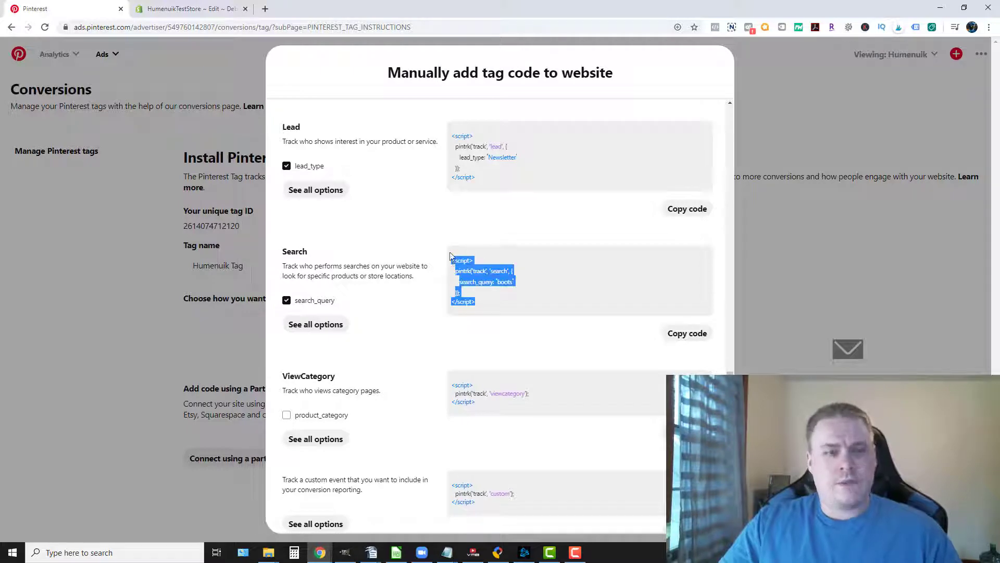
pyautogui.click(177, 9)
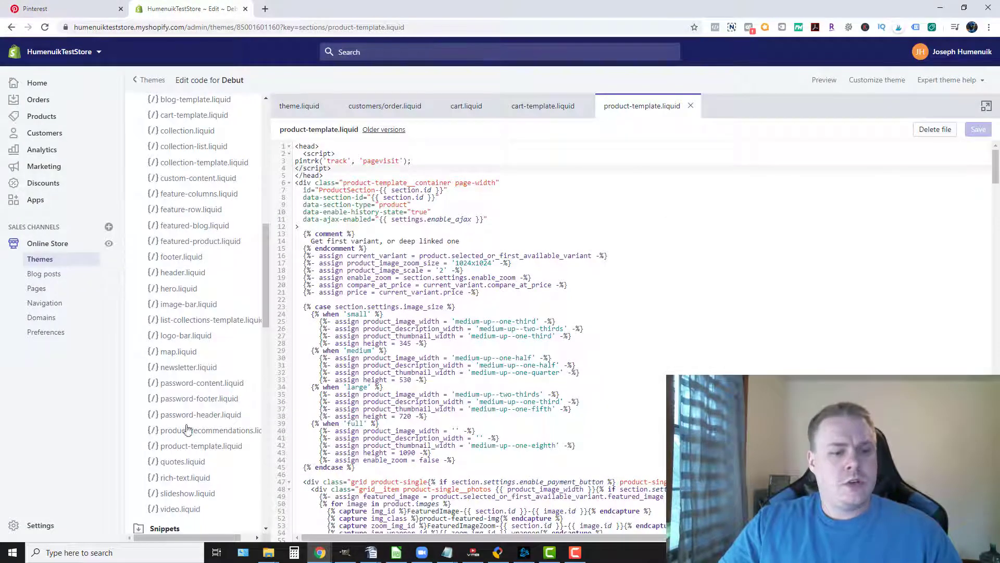
# Open search.liquid and paste the search script (search_query 'boots') at the top, closed with </head>.
pyautogui.scroll(-4, 192, 471)
pyautogui.scroll(-4, 187, 453)
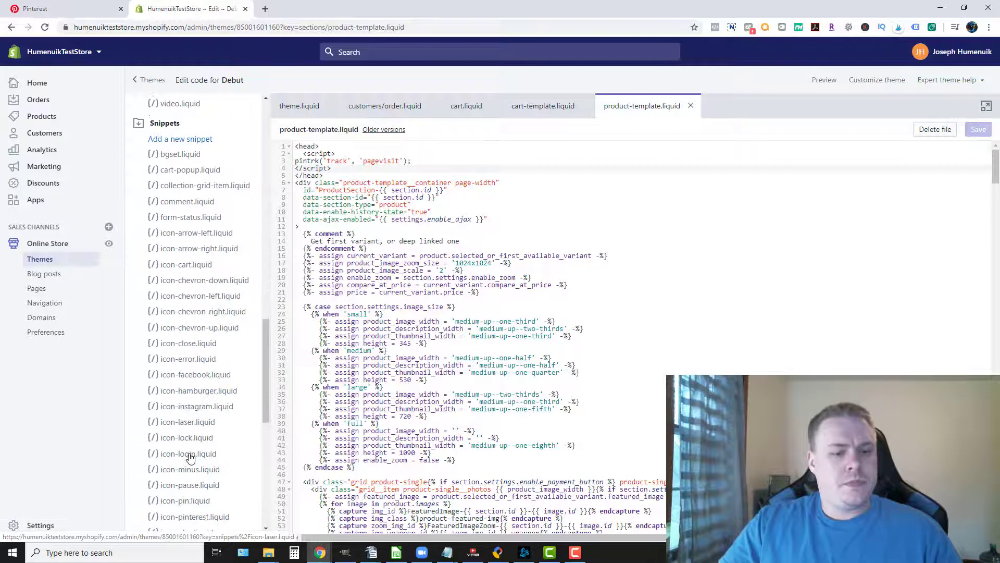
pyautogui.scroll(6, 193, 422)
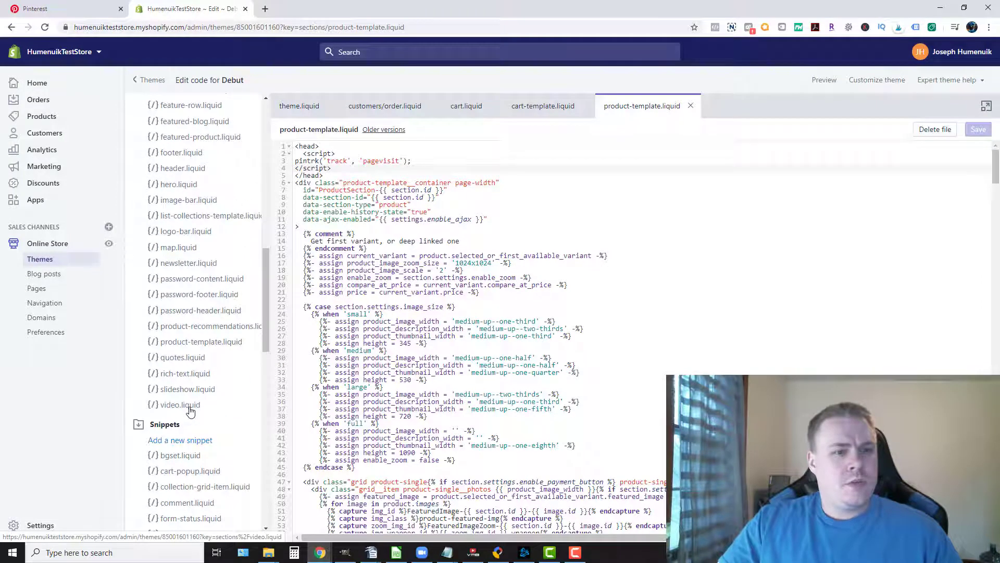
pyautogui.scroll(7, 188, 409)
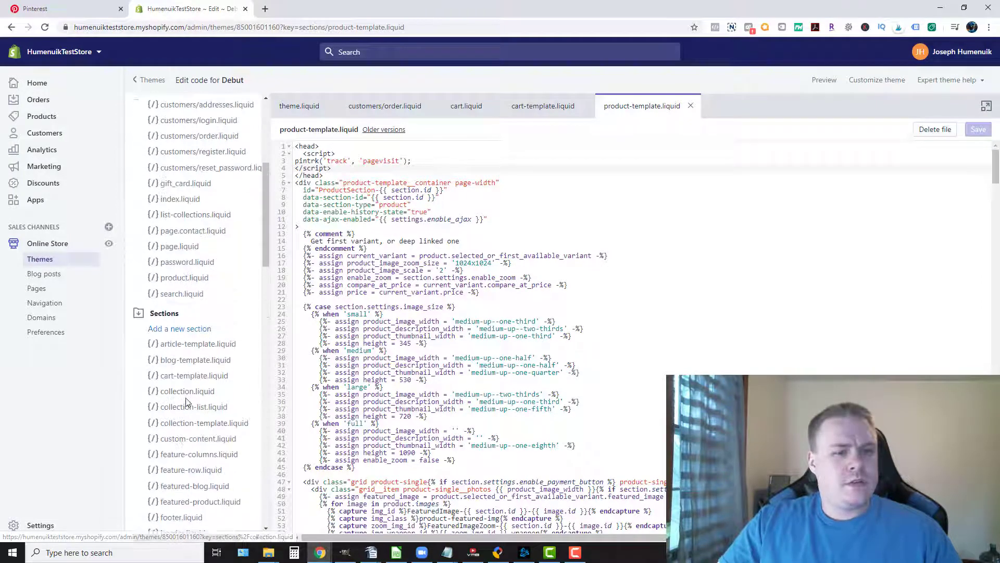
pyautogui.click(179, 293)
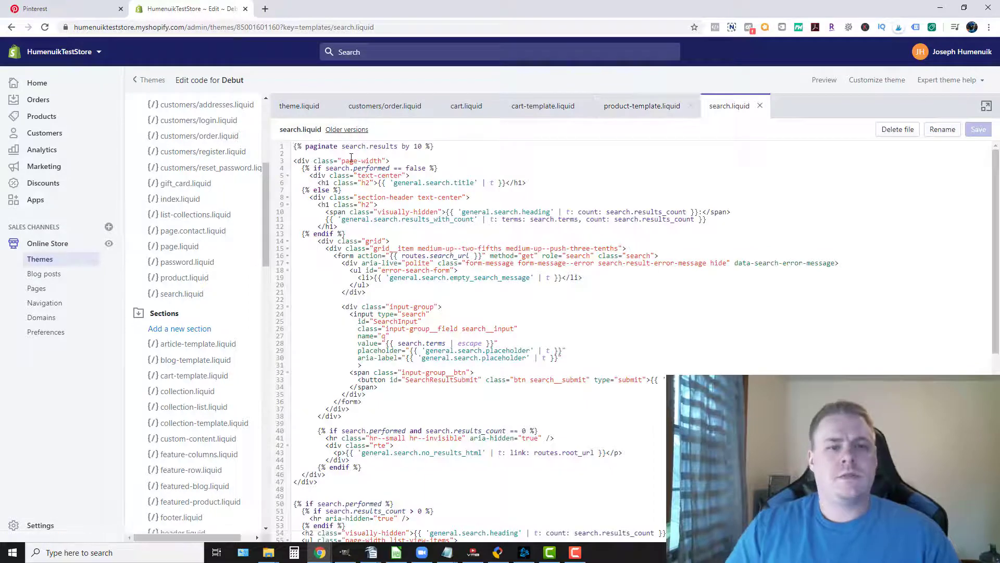
pyautogui.press('Return')
pyautogui.press('Up')
pyautogui.write('<')
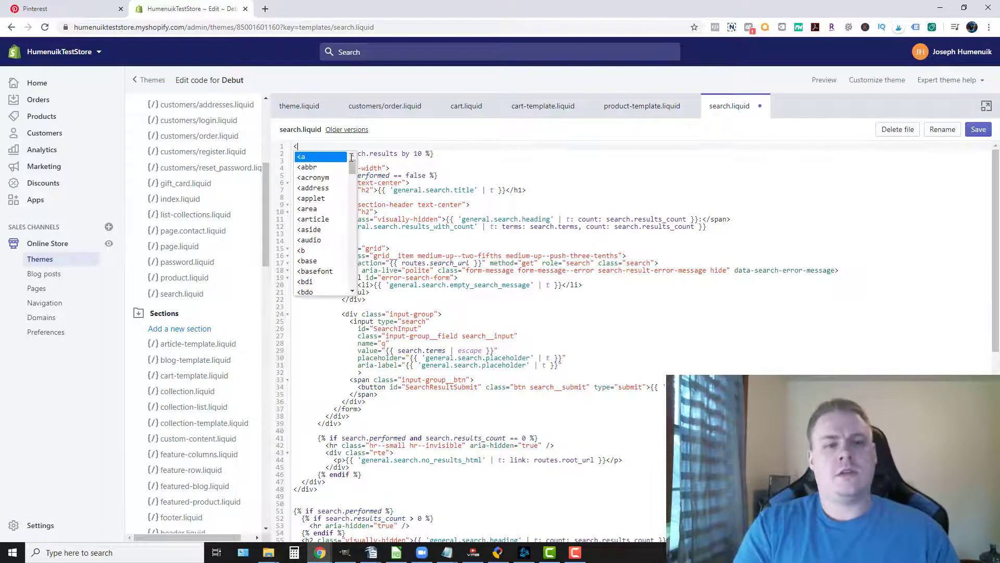
pyautogui.press('BackSpace')
pyautogui.write("<head>   <script> pintrk('track', 'search', { search_query: 'boots' }); </script>")
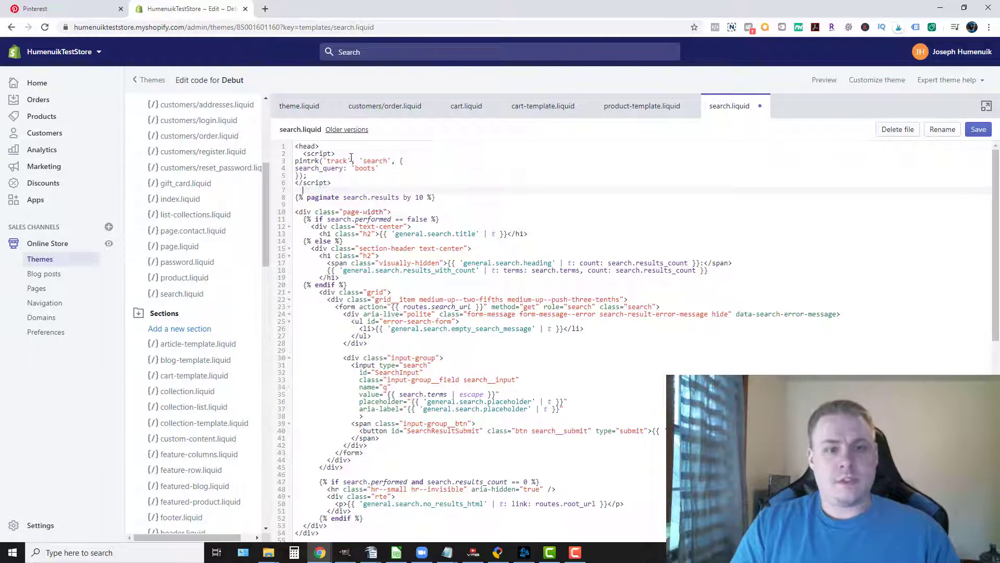
pyautogui.write('</head>')
pyautogui.press('Return')
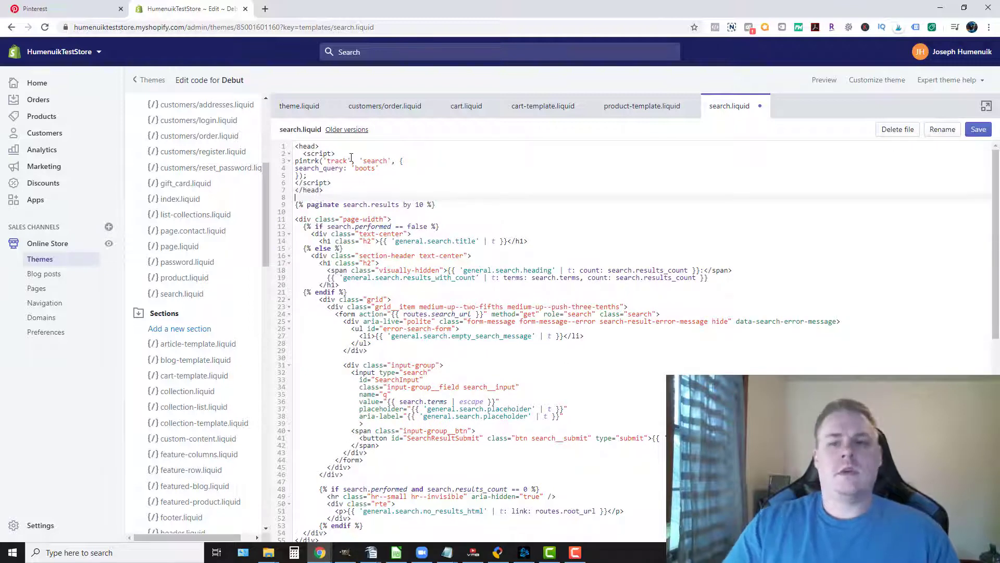
# Save search.liquid, then select the ViewCategory code in Pinterest and return to the theme editor.
pyautogui.click(978, 129)
pyautogui.click(63, 8)
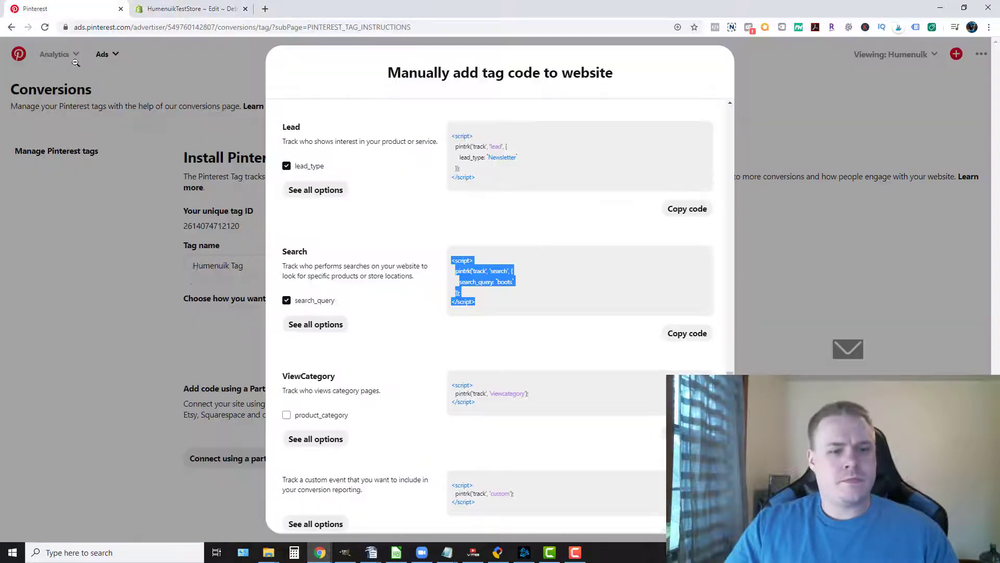
pyautogui.scroll(-1, 406, 414)
pyautogui.moveTo(496, 353); pyautogui.dragTo(455, 331)
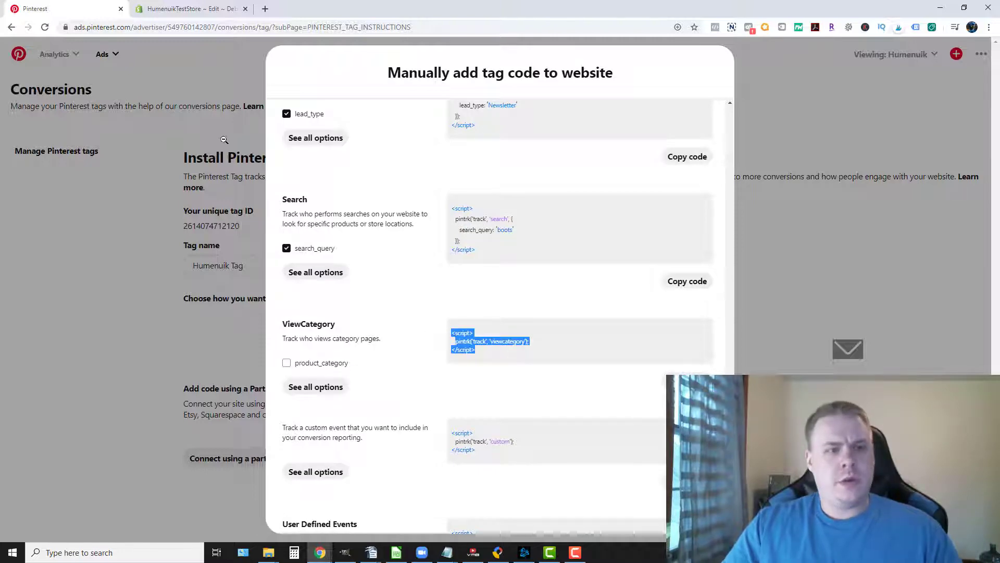
pyautogui.click(190, 9)
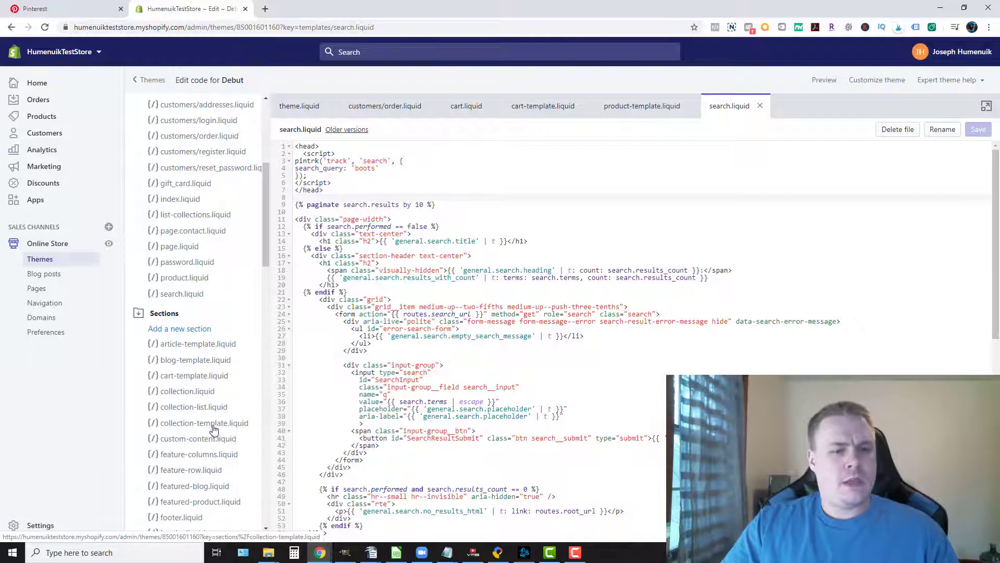
# Put the viewcategory script in a head block atop collection-template.liquid and save with Ctrl+S.
pyautogui.click(214, 423)
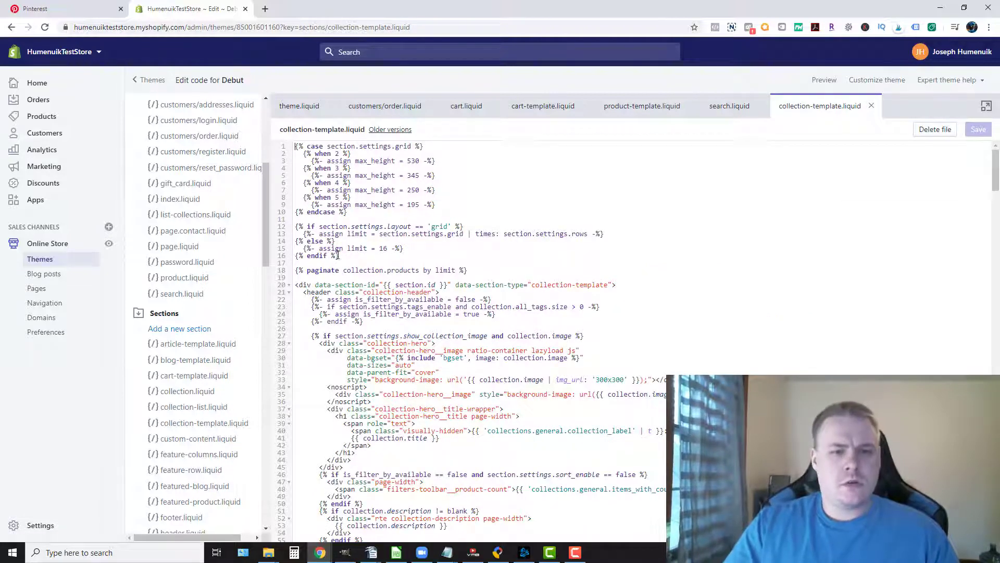
pyautogui.press('Return')
pyautogui.press('Up')
pyautogui.write('<head>')
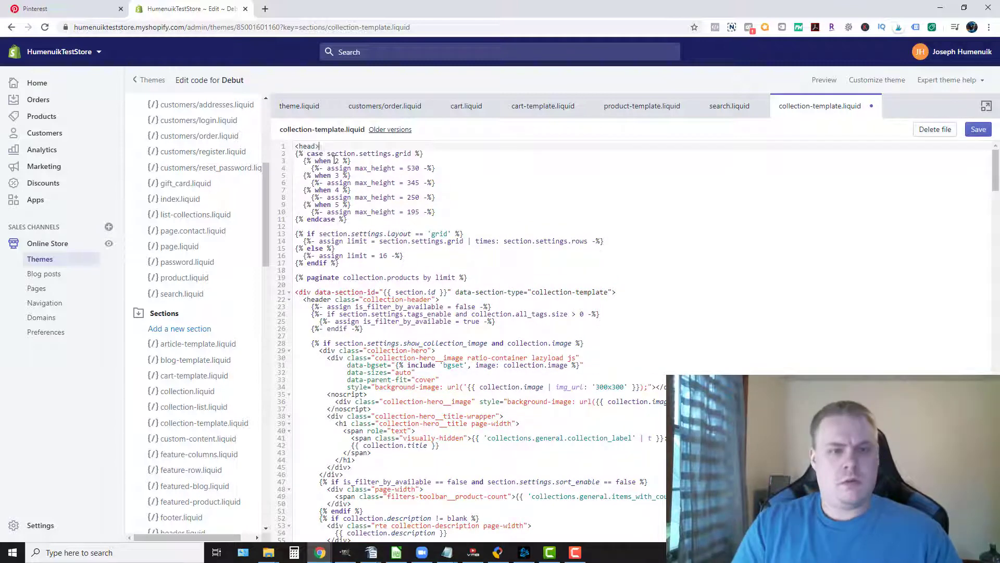
pyautogui.write("<script> pintrk('track', 'viewcategory'); </script> </head>")
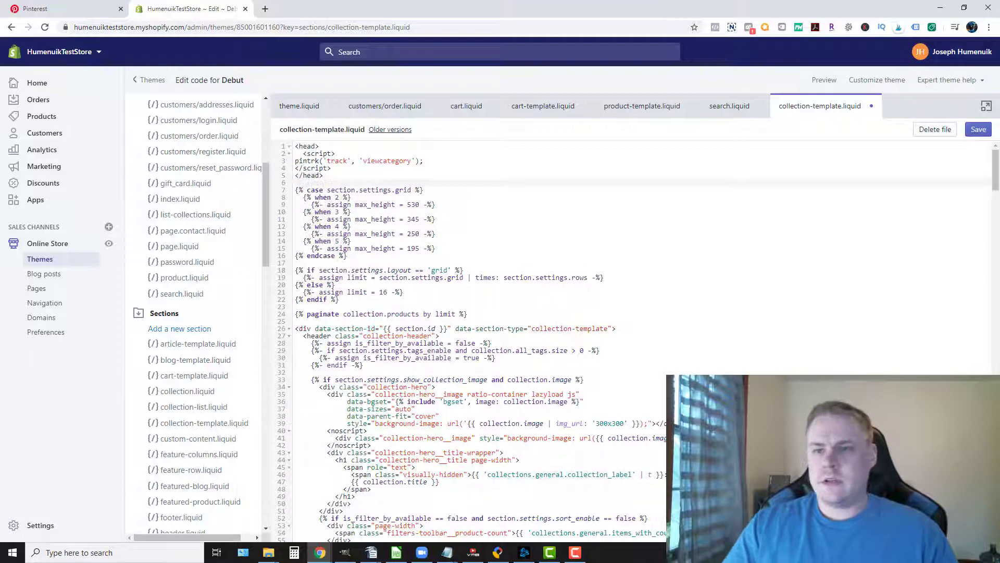
pyautogui.hotkey('ctrl', 's')
pyautogui.click(71, 11)
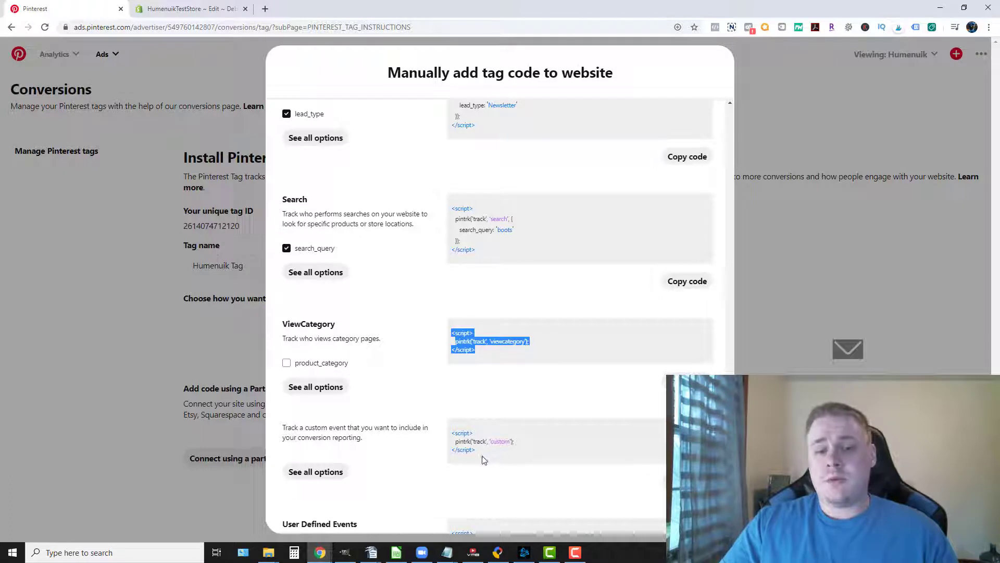
# Narrow the selection from the whole custom event block to just its pintrk('track', 'custom') line.
pyautogui.moveTo(481, 458); pyautogui.dragTo(452, 435)
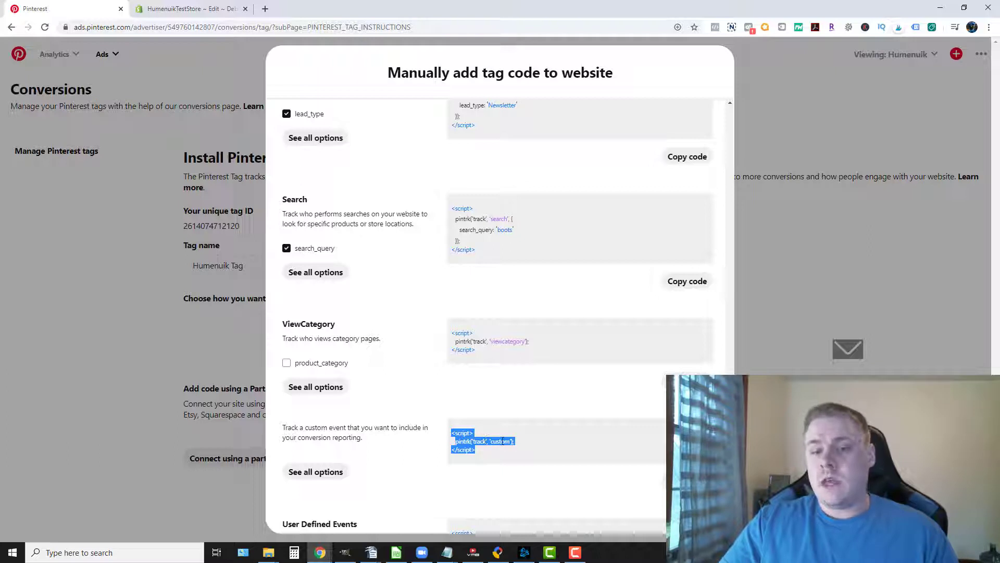
pyautogui.click(503, 442)
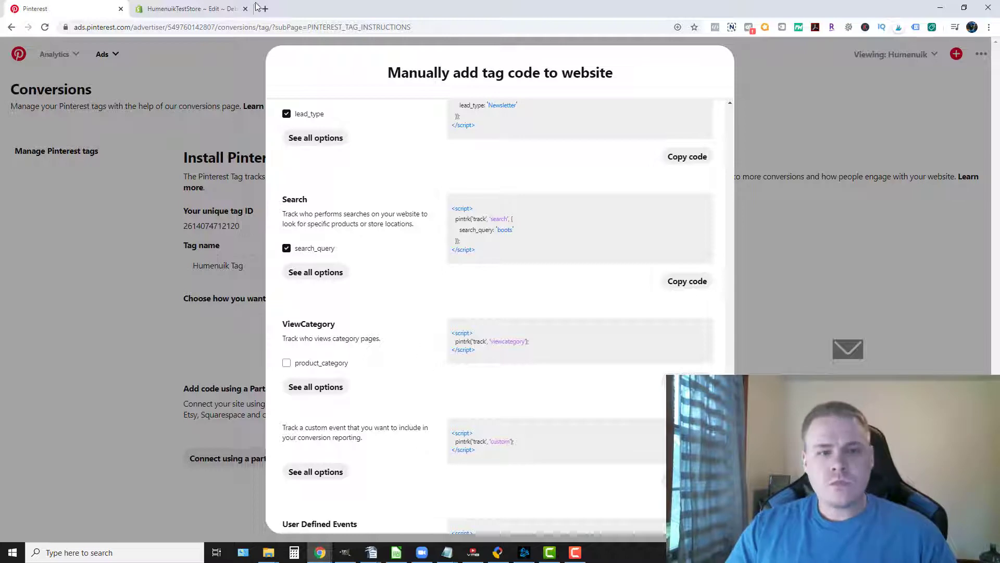
pyautogui.moveTo(457, 442); pyautogui.dragTo(521, 446)
# Reopen product-template.liquid in the Shopify editor and try in-file searches for 'buy now' and 'add to'.
pyautogui.click(167, 9)
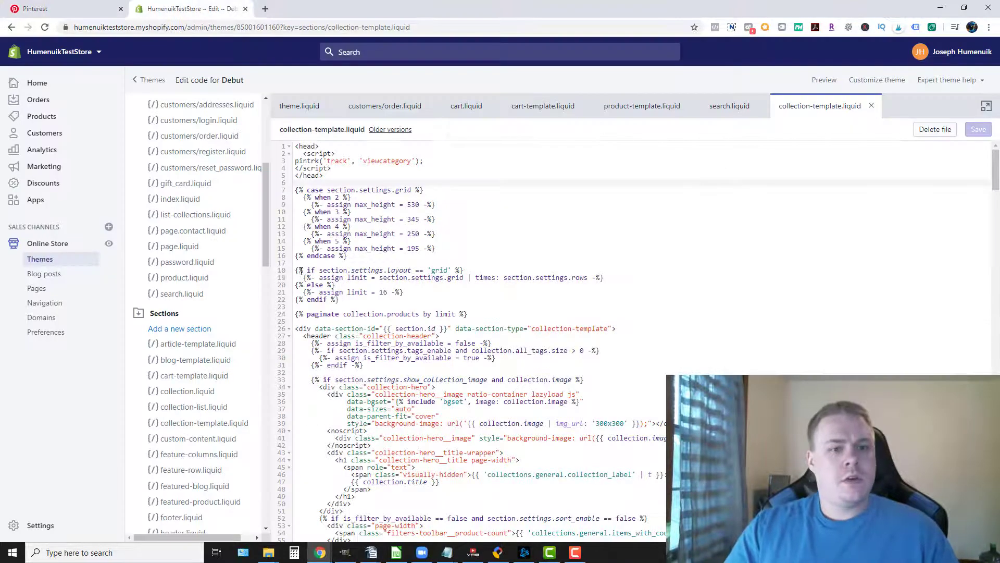
pyautogui.click(635, 106)
pyautogui.hotkey('ctrl', 'f')
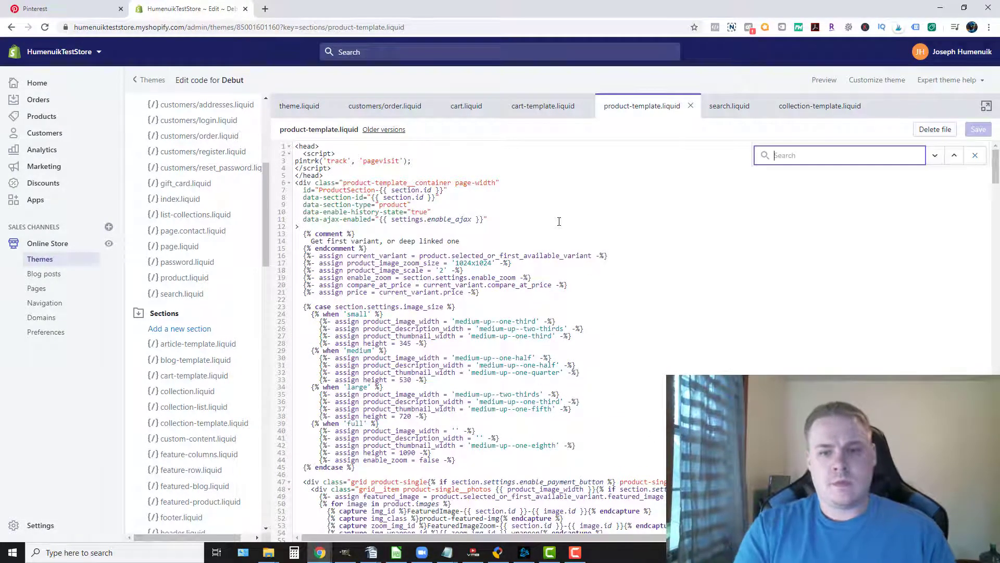
pyautogui.write('buyn')
pyautogui.press('BackSpace')
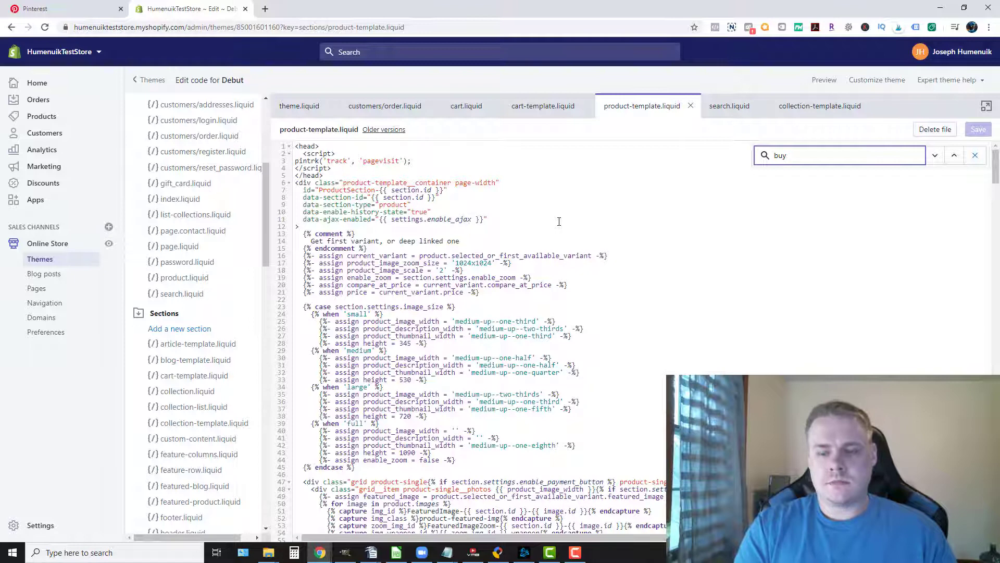
pyautogui.write('now')
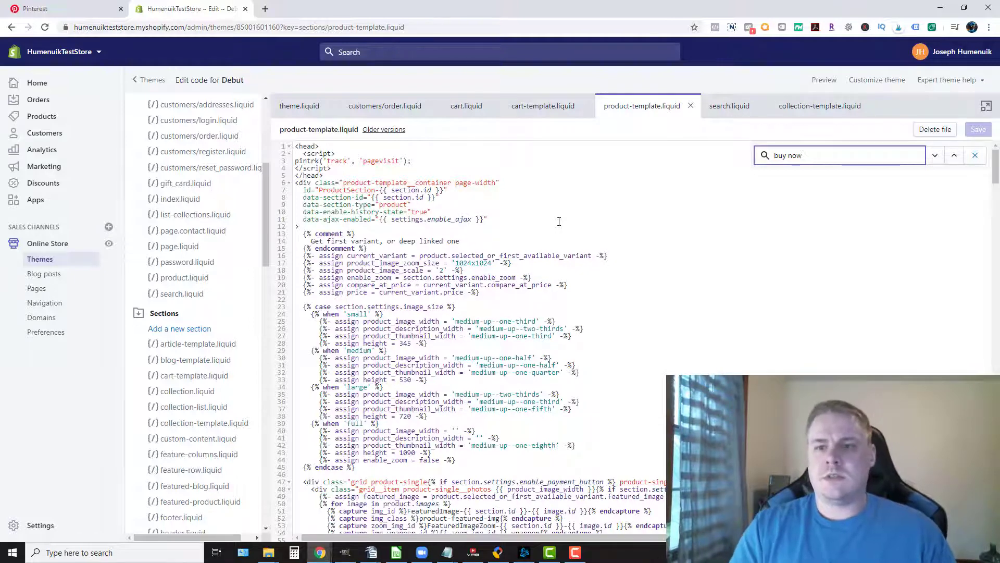
pyautogui.hotkey('ctrl', 'a')
pyautogui.press('BackSpace')
pyautogui.write('a')
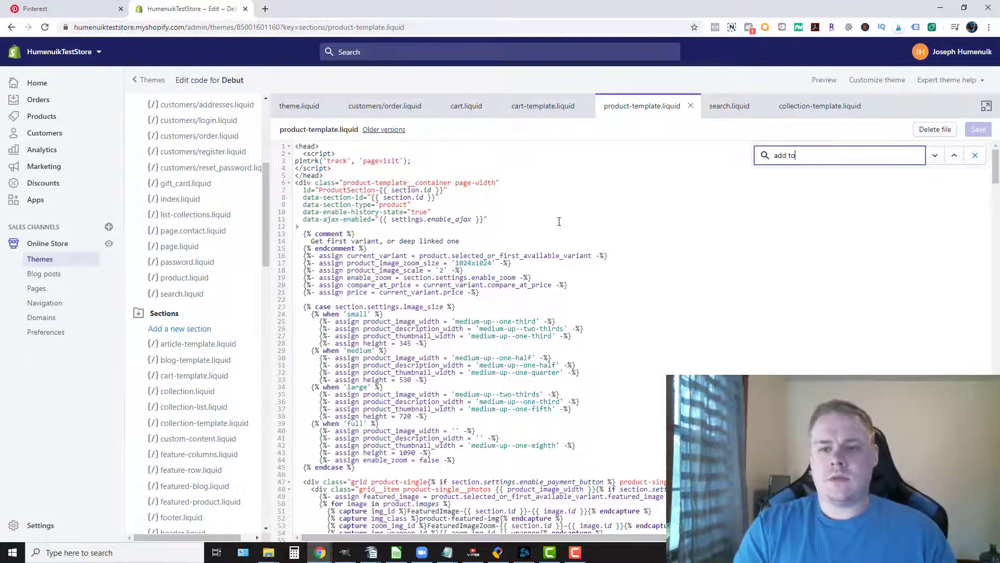
pyautogui.write('dd to')
pyautogui.hotkey('ctrl', 'a')
pyautogui.press('BackSpace')
# Search the template for 'cart' and inspect the add-to-cart submit button markup near line 202.
pyautogui.click(748, 234)
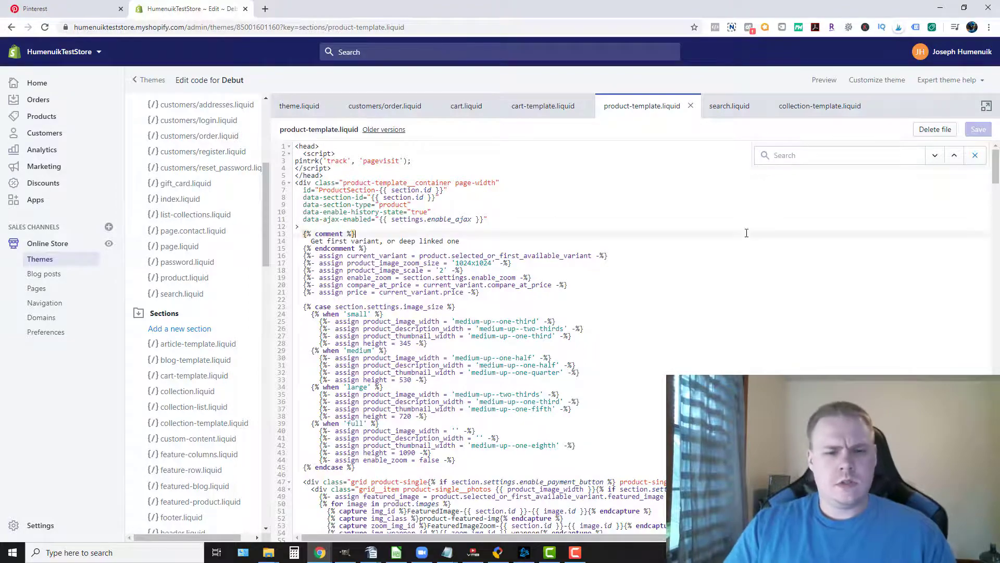
pyautogui.scroll(-5, 759, 229)
pyautogui.scroll(-5, 759, 230)
pyautogui.scroll(-10, 580, 287)
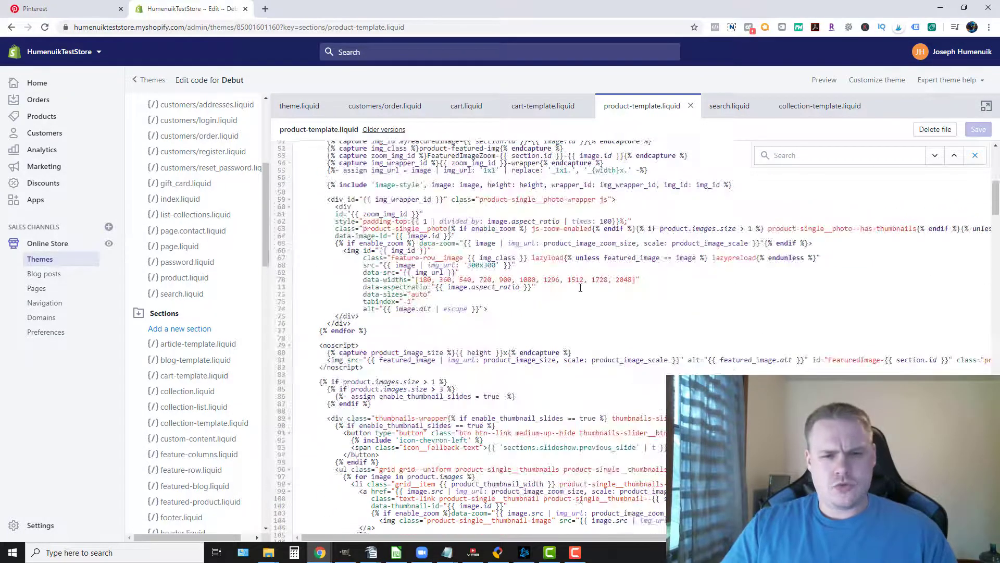
pyautogui.hotkey('ctrl', 'f')
pyautogui.write('cart')
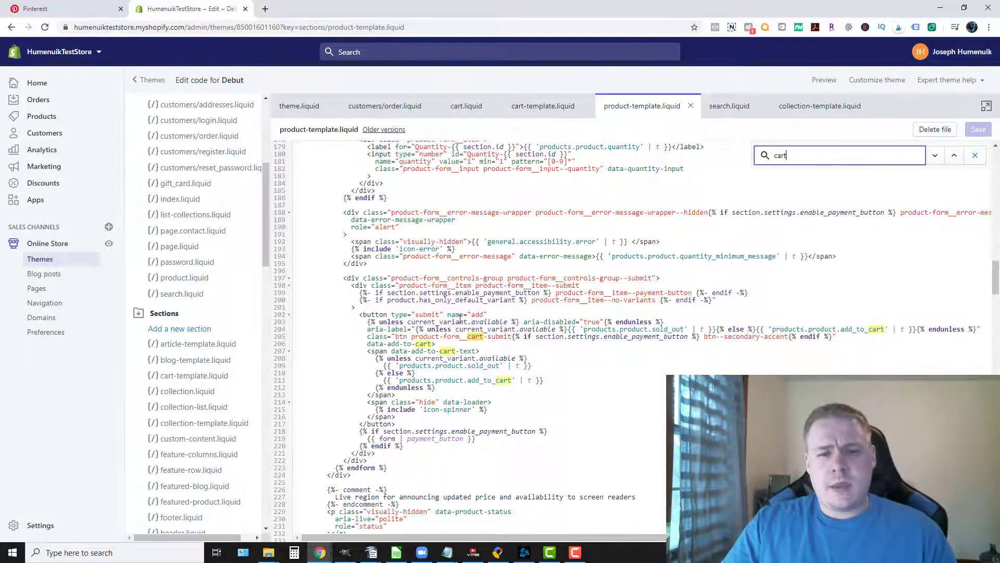
pyautogui.click(489, 315)
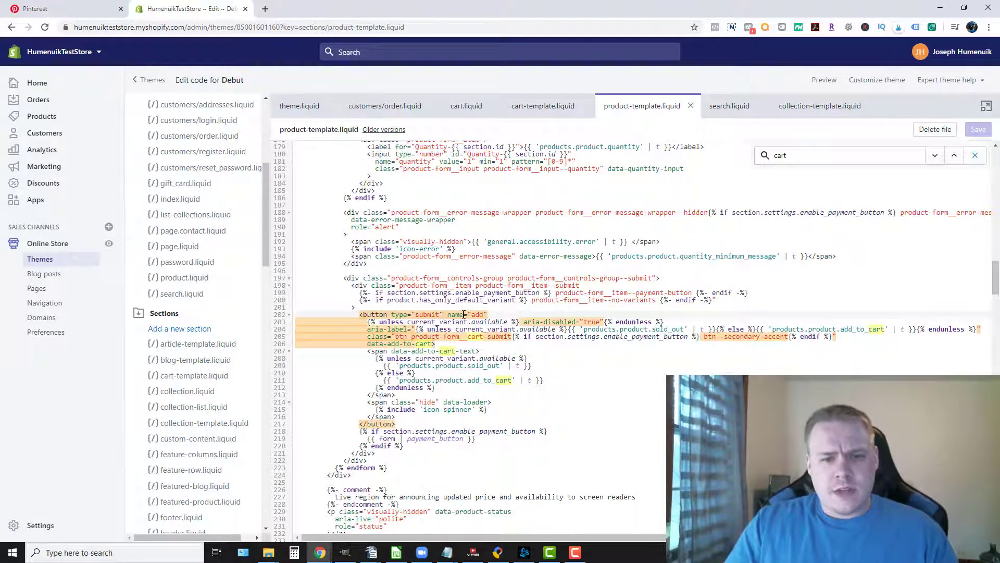
pyautogui.click(444, 352)
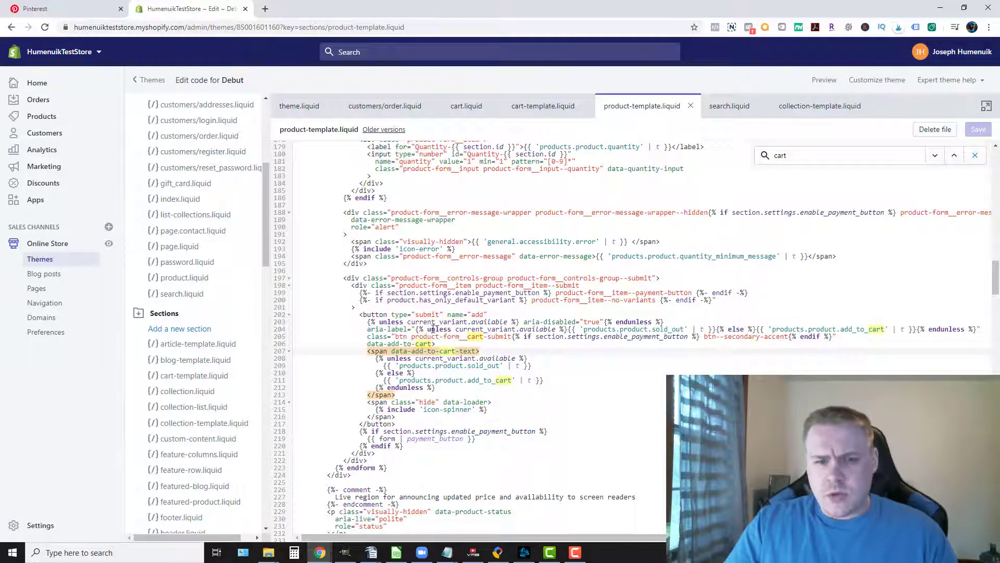
pyautogui.click(381, 336)
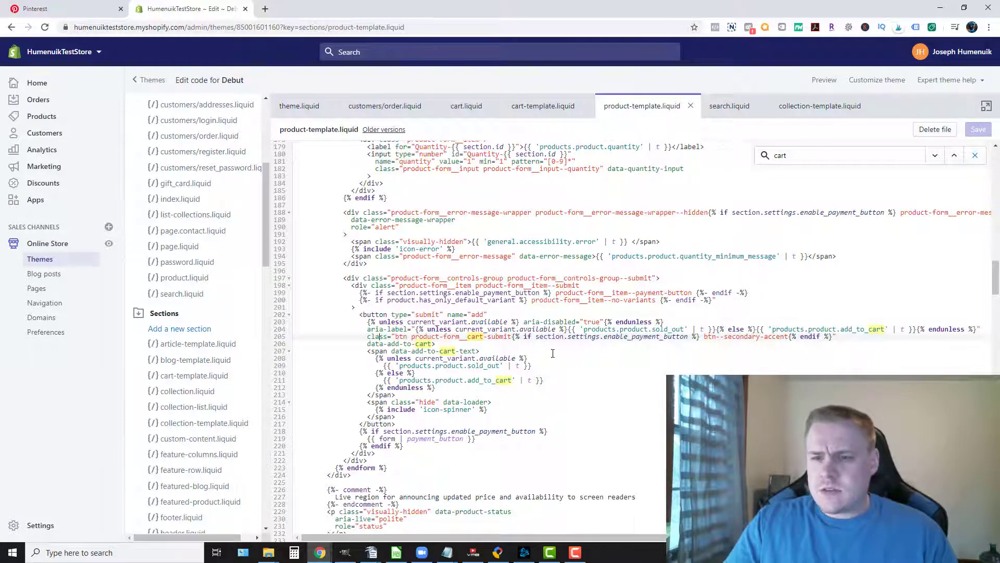
# Add onclick="pintrk('track', 'ClickAddToCart');" after name="add" on the add-to-cart button tag.
pyautogui.click(486, 315)
pyautogui.write('oncli')
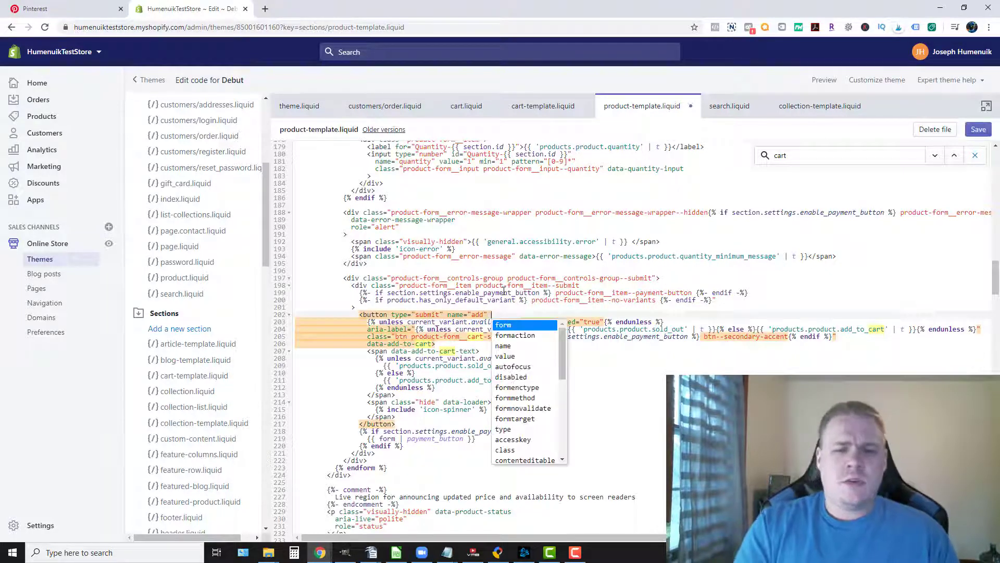
pyautogui.write('ck=')
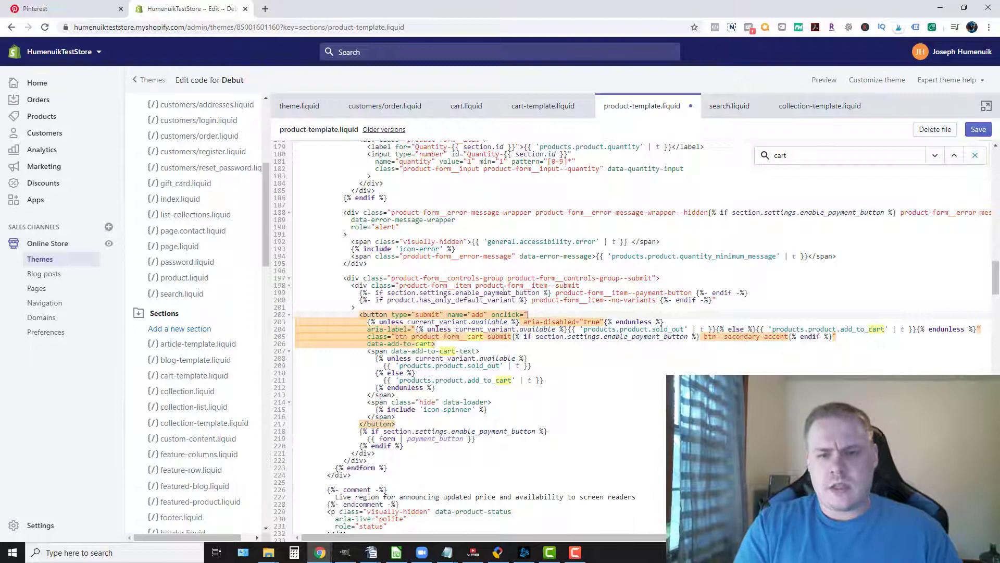
pyautogui.write('"pintrk(\'track\', \'custom\');')
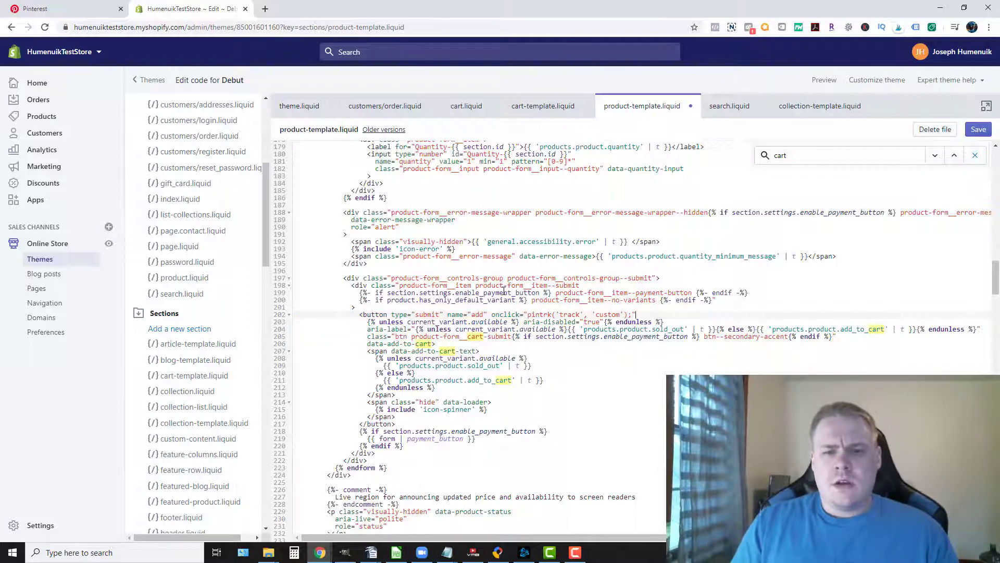
pyautogui.press('Left')
pyautogui.press('Left')
pyautogui.press('Left')
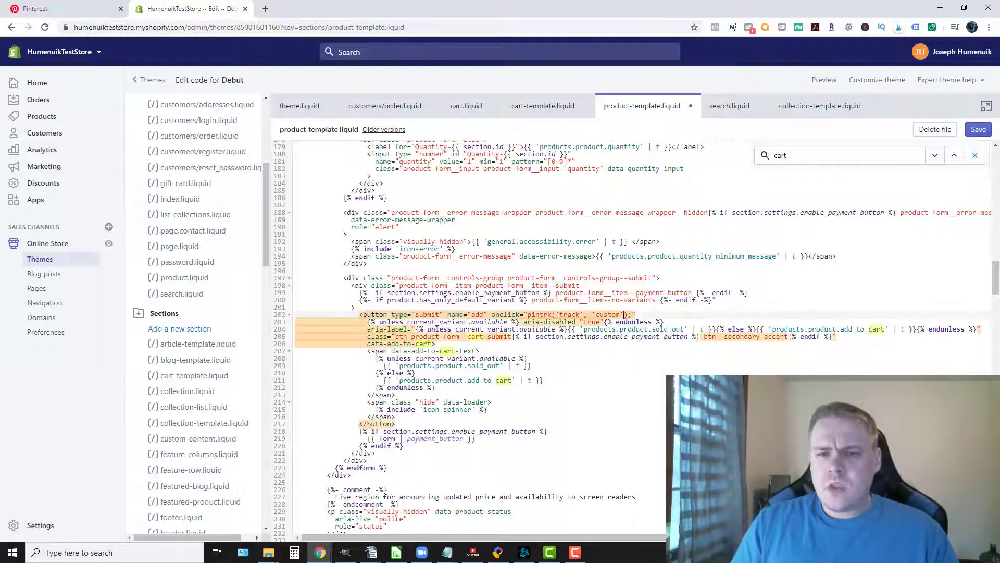
pyautogui.press('BackSpace')
pyautogui.press('BackSpace')
pyautogui.press('BackSpace')
pyautogui.press('BackSpace')
pyautogui.press('BackSpace')
pyautogui.press('BackSpace')
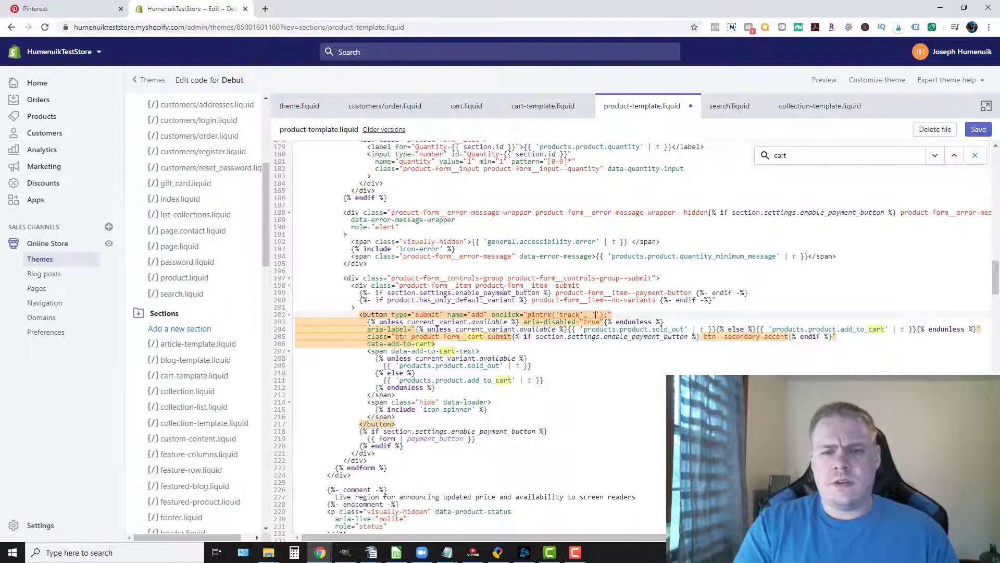
pyautogui.write('Click')
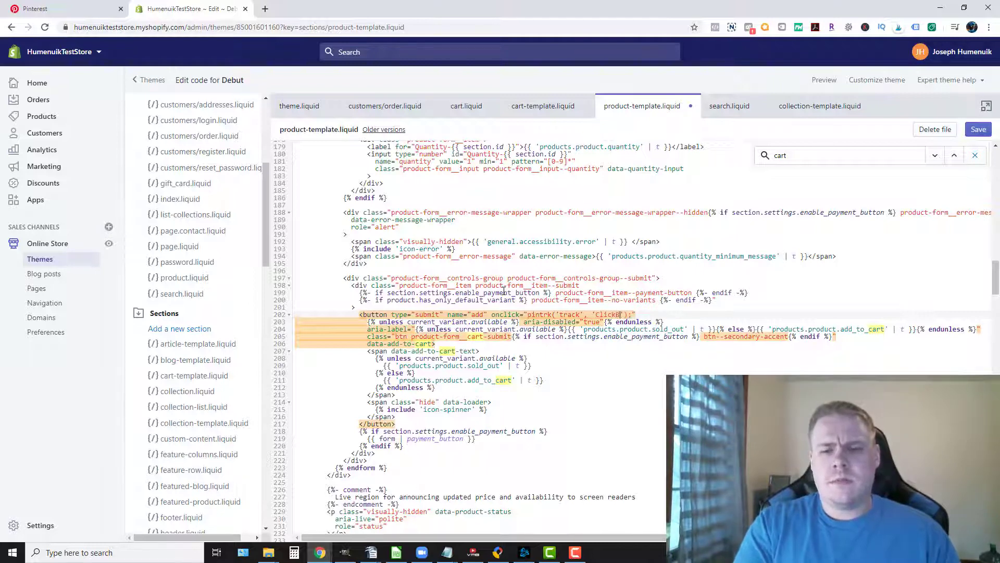
pyautogui.write('AddToCart')
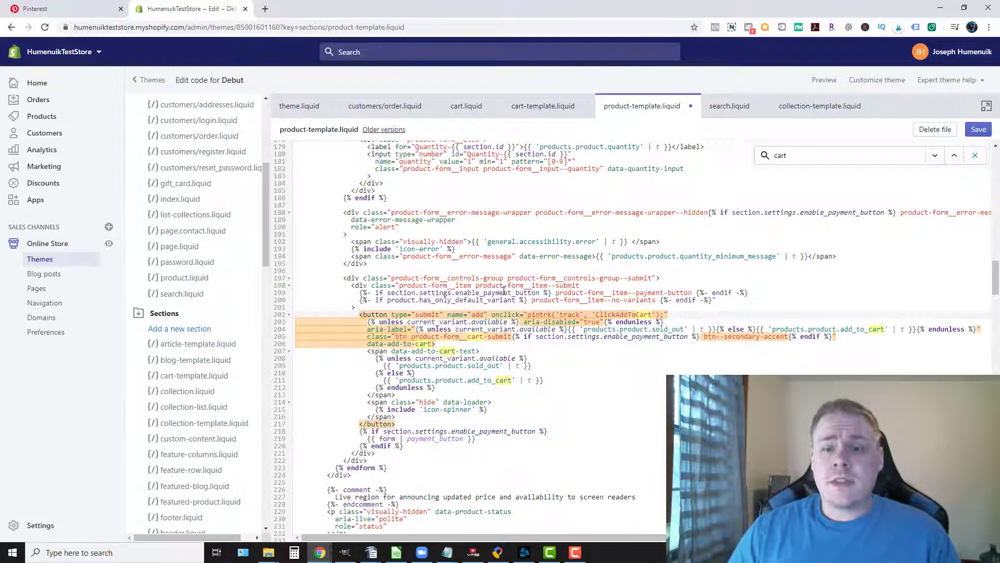
# Search the template code for 'buy-now', then close the code search bar.
pyautogui.click(863, 152)
pyautogui.write('buy')
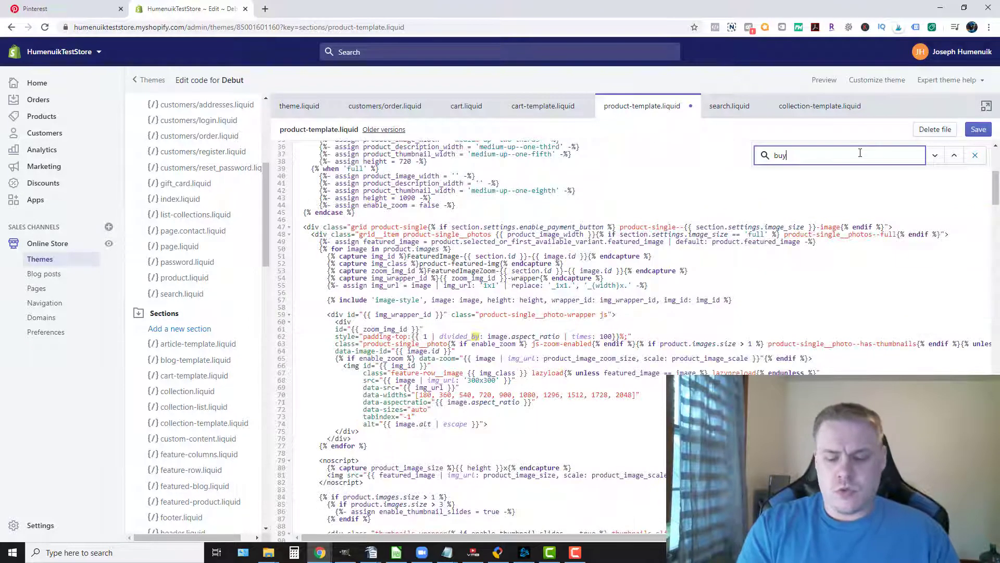
pyautogui.write('-now')
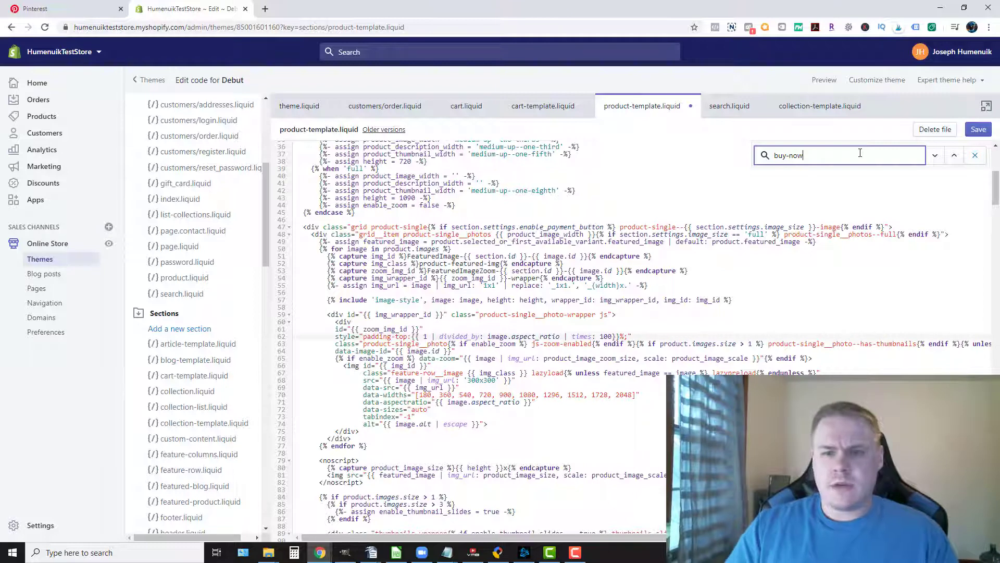
pyautogui.press('BackSpace')
pyautogui.press('BackSpace')
pyautogui.press('BackSpace')
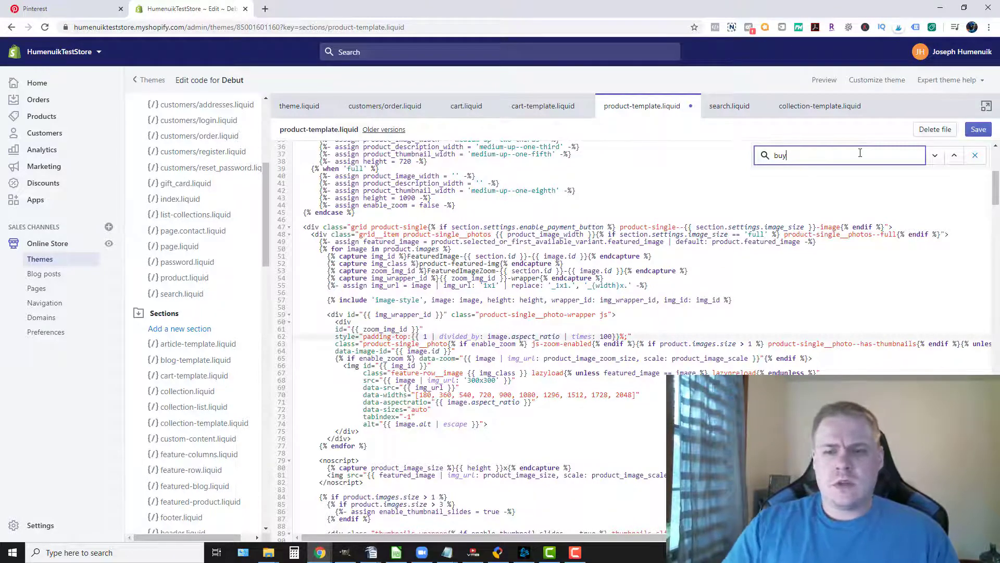
pyautogui.click(975, 155)
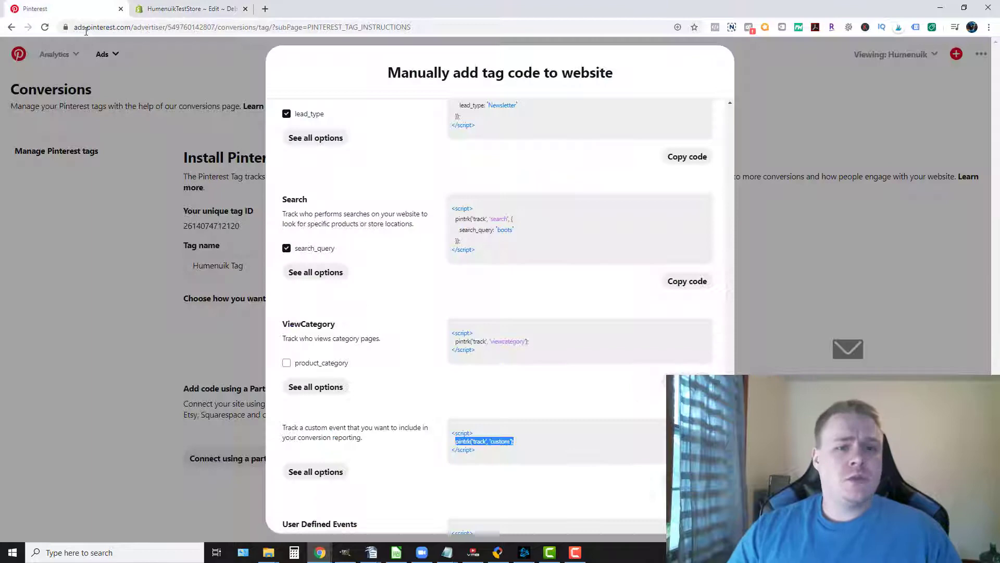
pyautogui.scroll(-4, 394, 403)
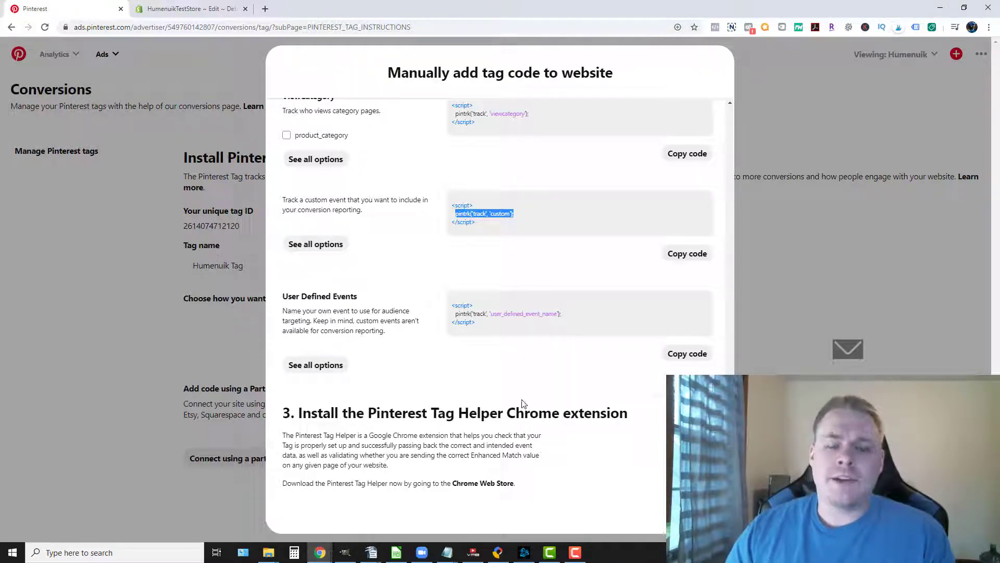
pyautogui.scroll(15, 464, 303)
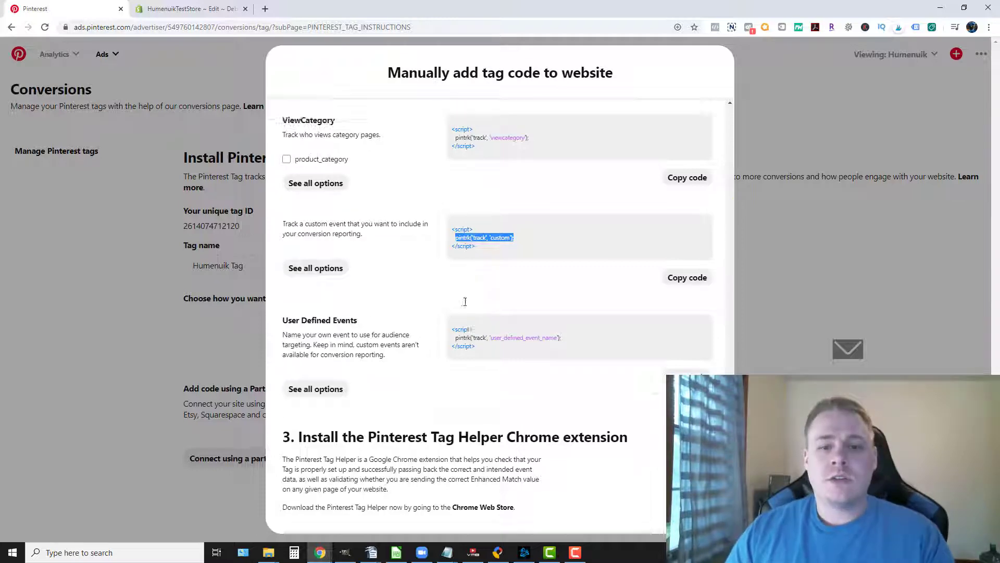
pyautogui.scroll(8, 462, 306)
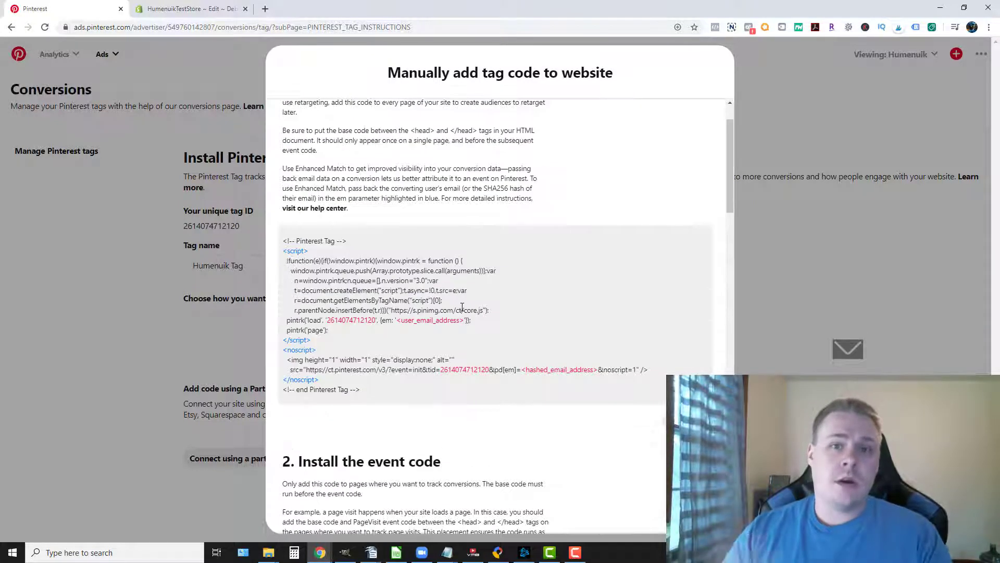